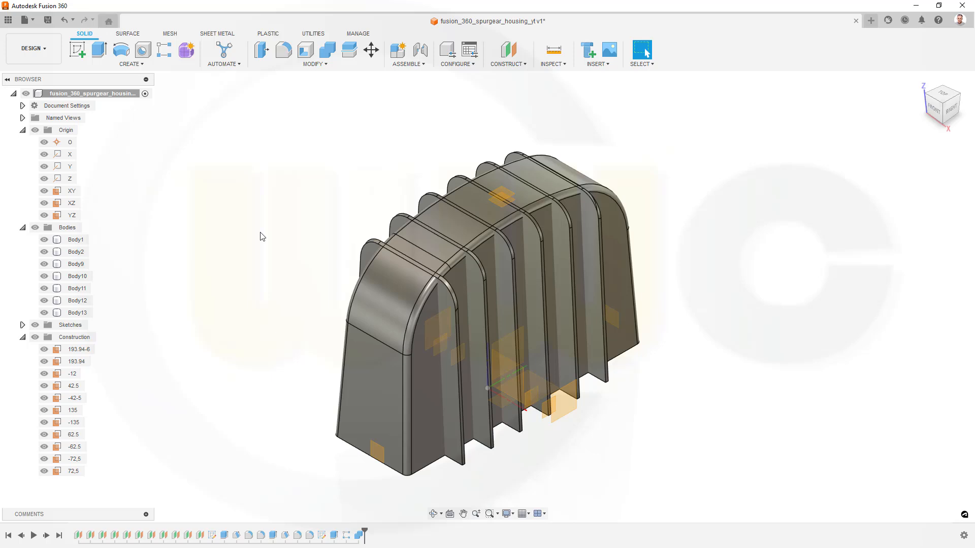
# Hide all existing bodies, from Body1 through Body13, leaving the origin and construction planes visible
pyautogui.click(44, 239)
pyautogui.click(44, 252)
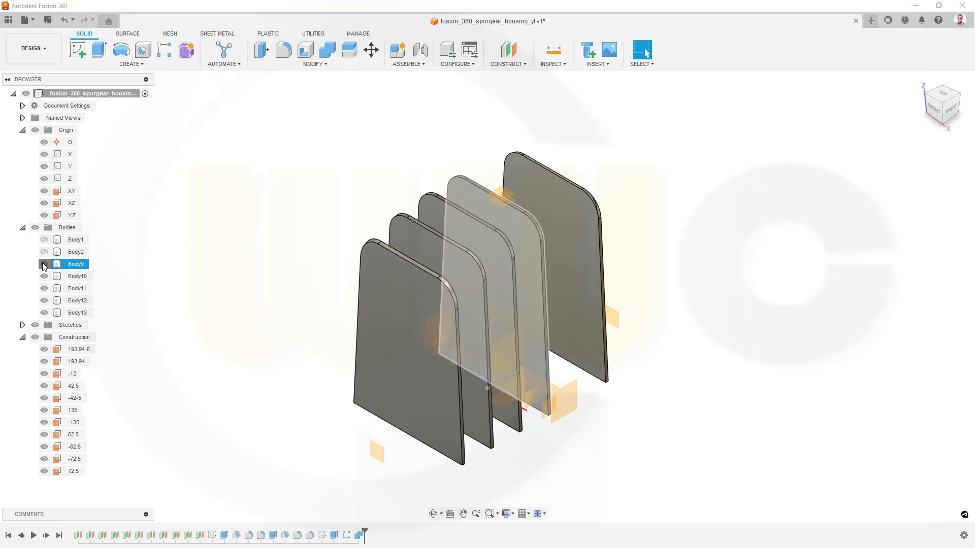
pyautogui.click(44, 264)
pyautogui.click(44, 276)
pyautogui.click(44, 288)
pyautogui.click(44, 301)
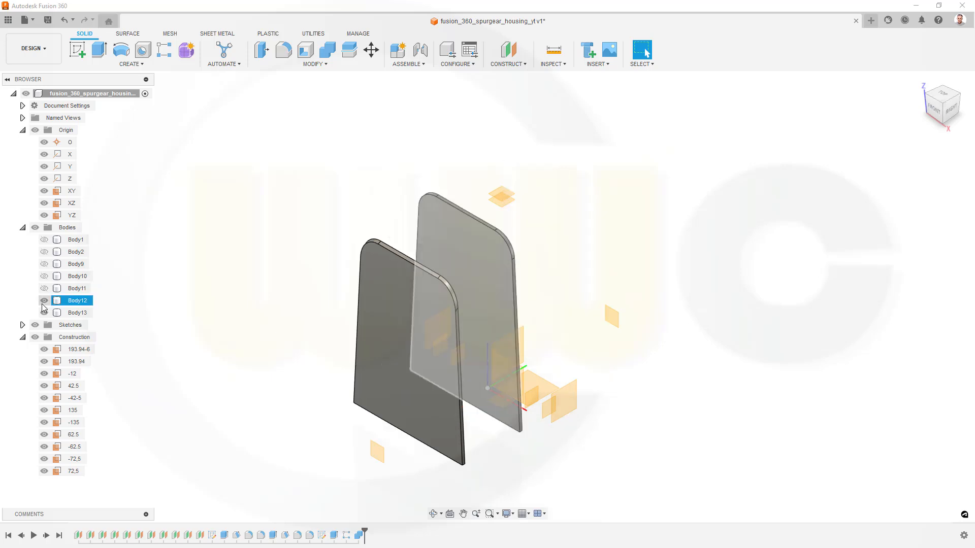
pyautogui.click(44, 313)
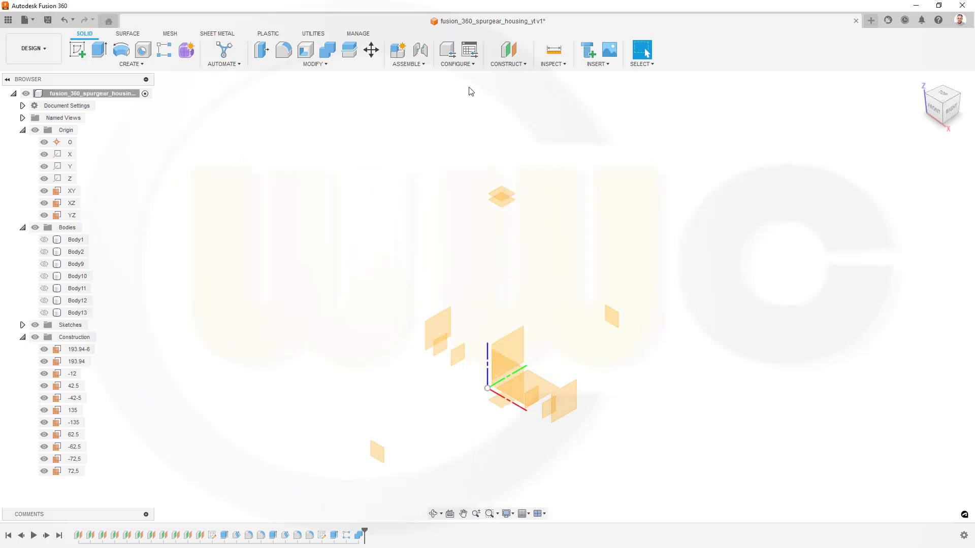
# Create a construction plane offset 85 mm from the XY plane
pyautogui.click(508, 49)
pyautogui.click(548, 380)
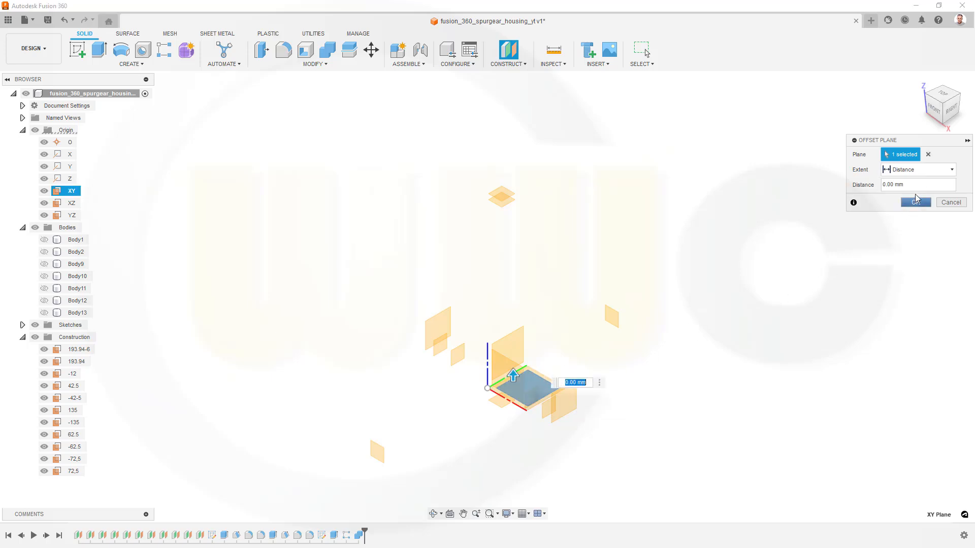
pyautogui.moveTo(914, 186); pyautogui.dragTo(865, 185)
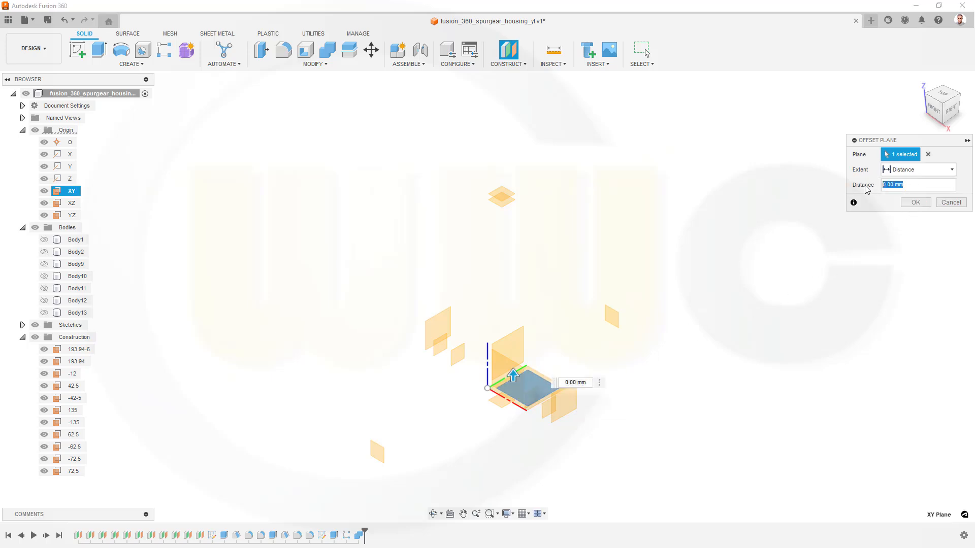
pyautogui.write('85')
pyautogui.press('Return')
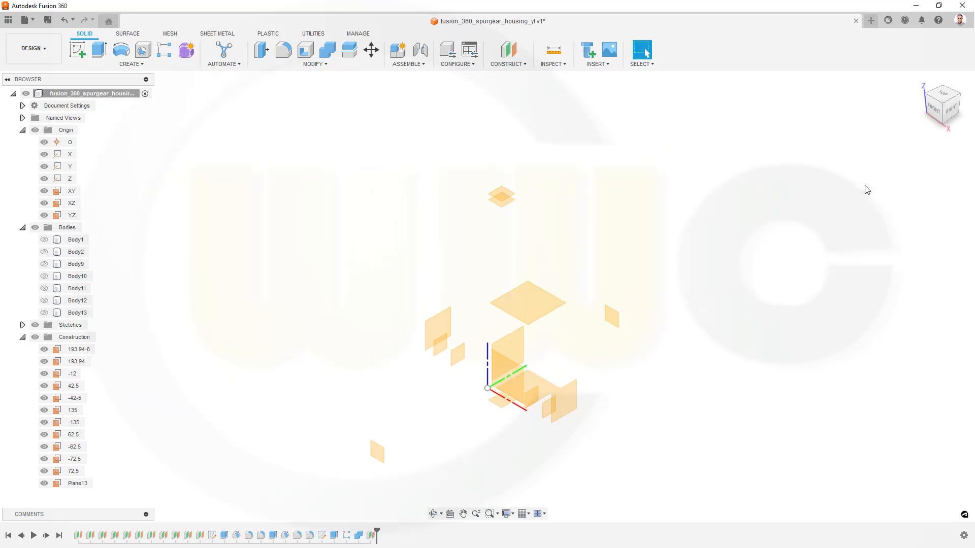
# On the new 85 mm offset plane, sketch a center rectangle at the origin, 110 mm wide and about 226 mm long
pyautogui.click(77, 49)
pyautogui.click(532, 297)
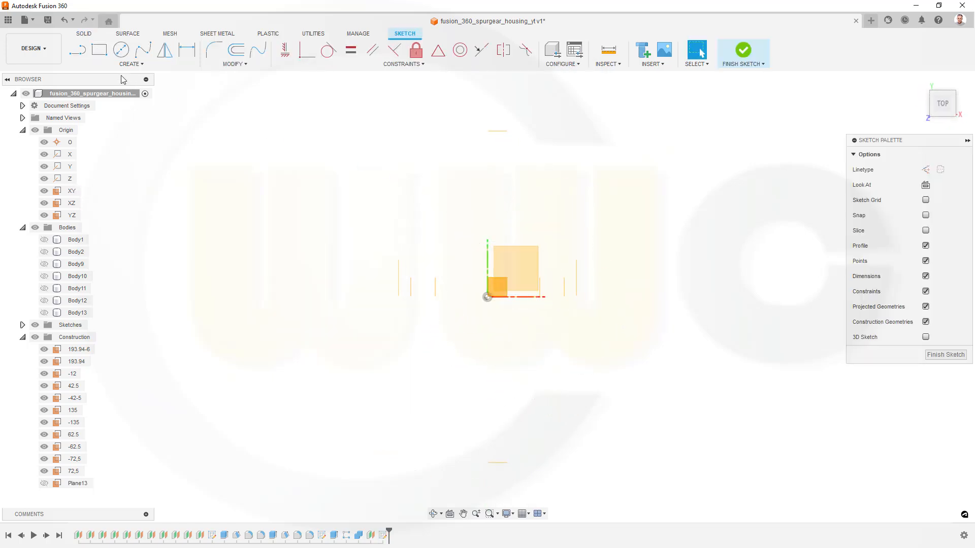
pyautogui.click(143, 65)
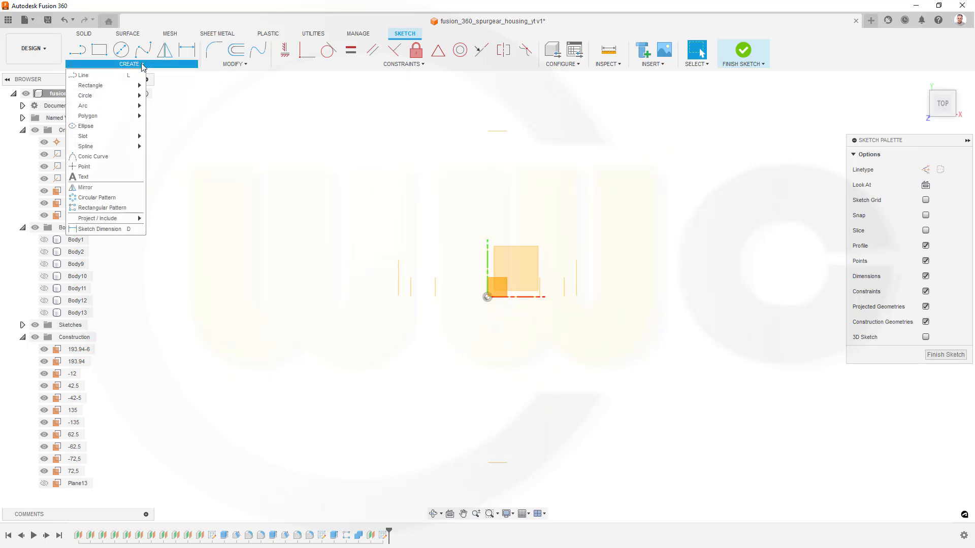
pyautogui.moveTo(136, 90)
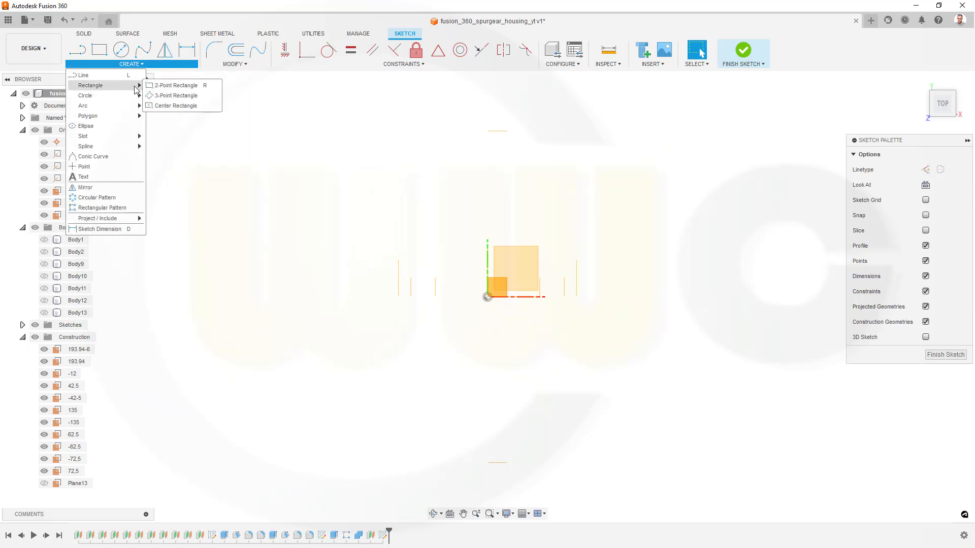
pyautogui.click(173, 106)
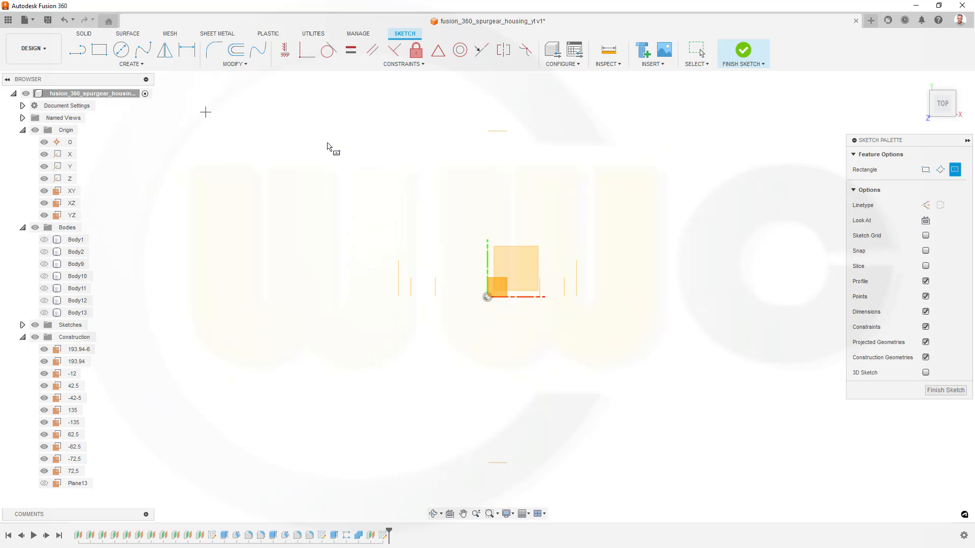
pyautogui.click(488, 297)
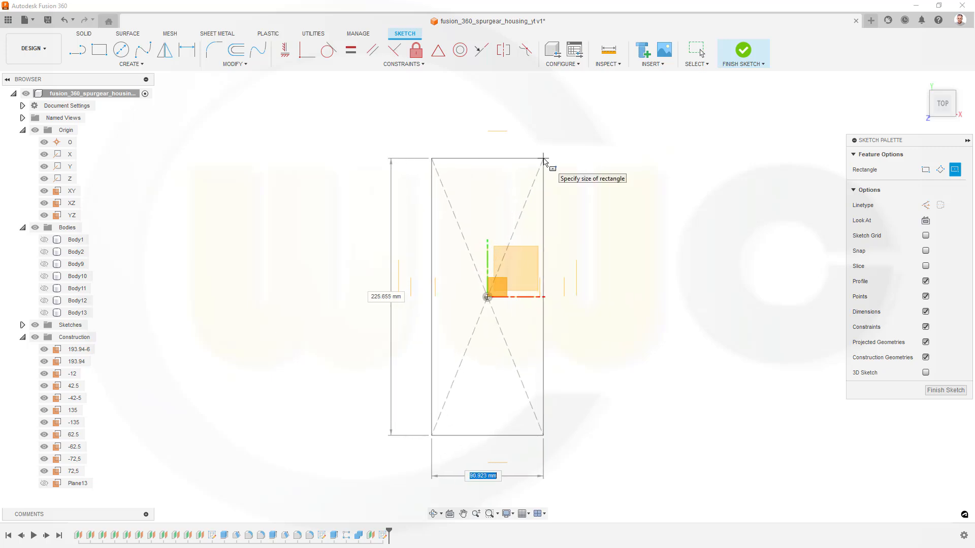
pyautogui.write('110')
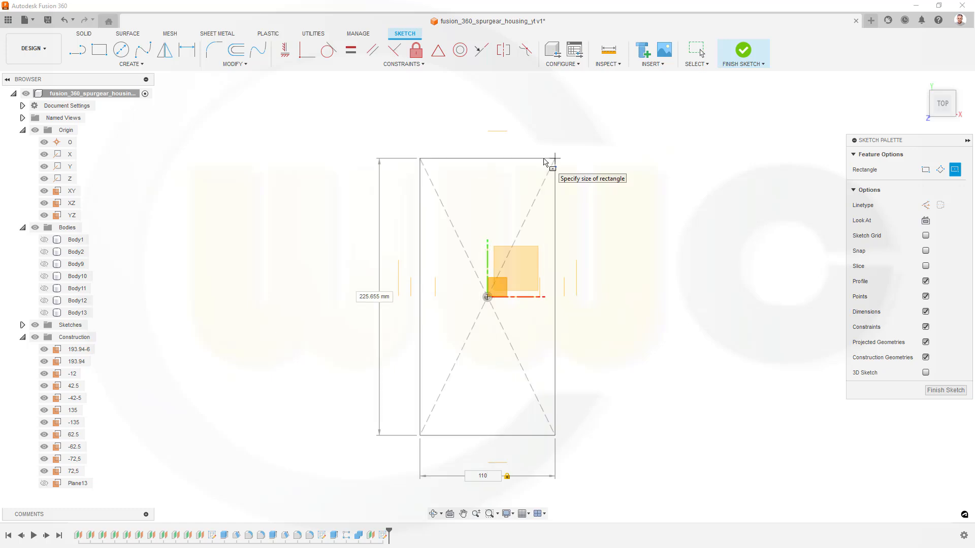
pyautogui.press('Return')
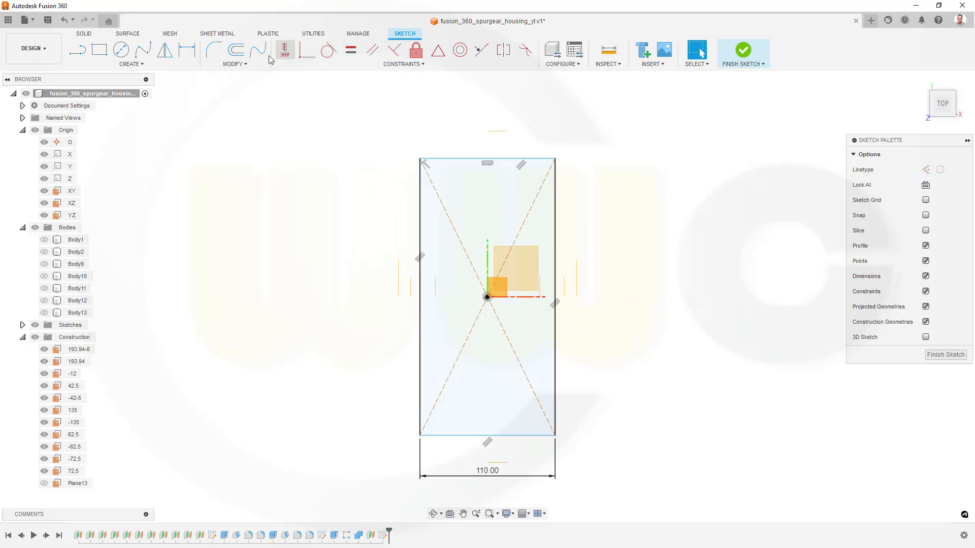
# Dimension the distance between the rectangle's two 110 mm edges as 300 mm and finish the sketch
pyautogui.click(187, 50)
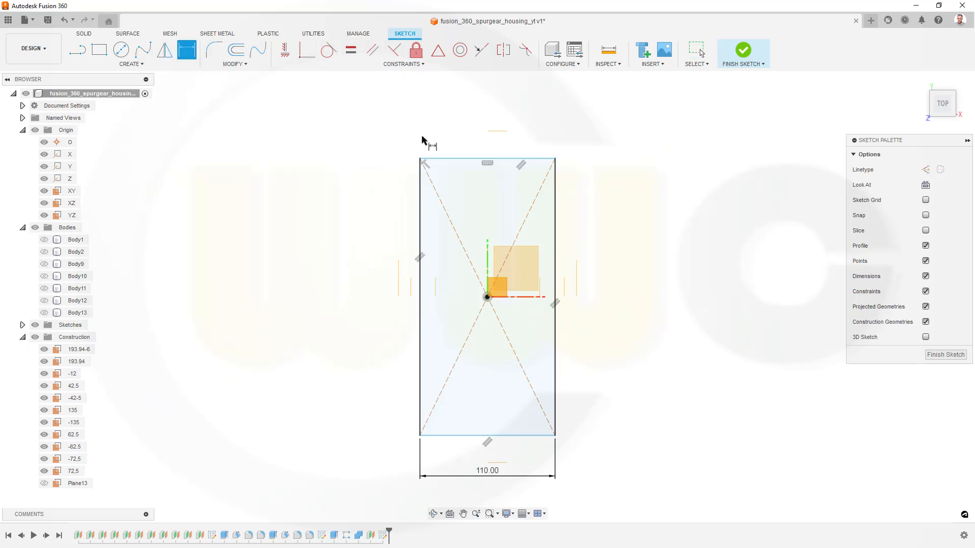
pyautogui.click(446, 159)
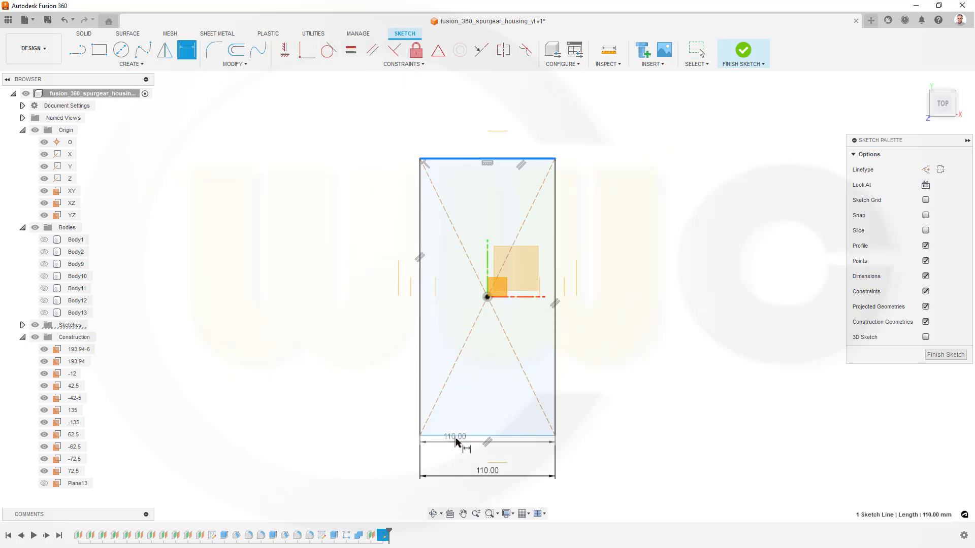
pyautogui.click(483, 434)
pyautogui.click(603, 313)
pyautogui.write('30')
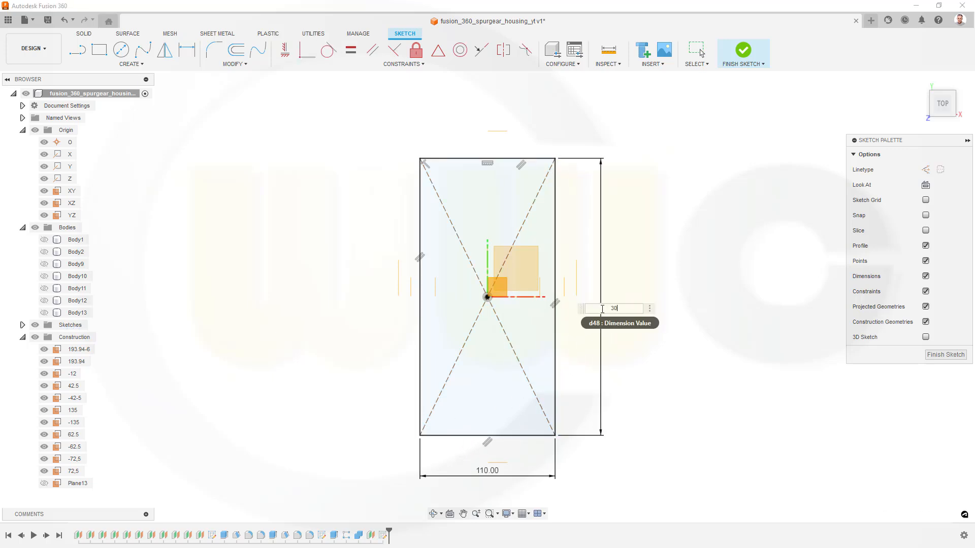
pyautogui.write('0')
pyautogui.press('Return')
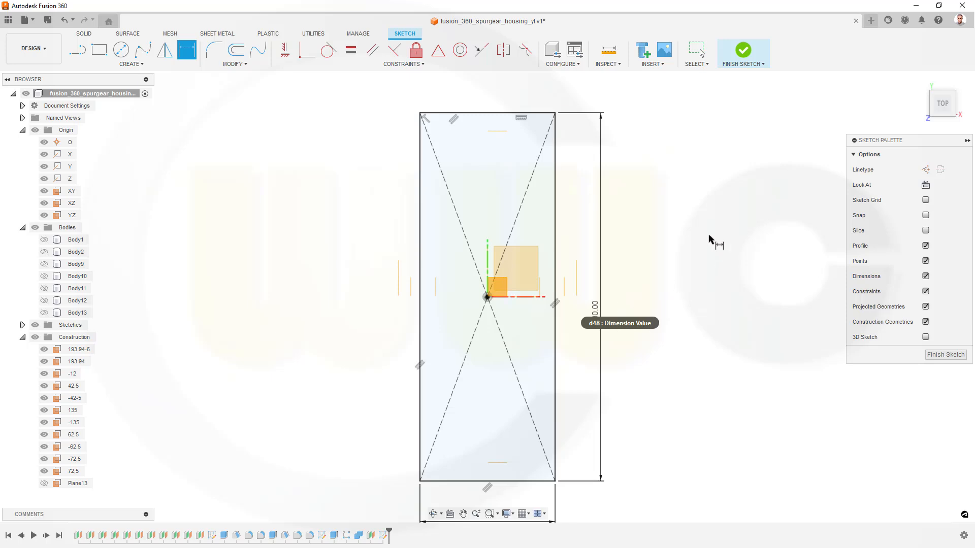
pyautogui.click(744, 53)
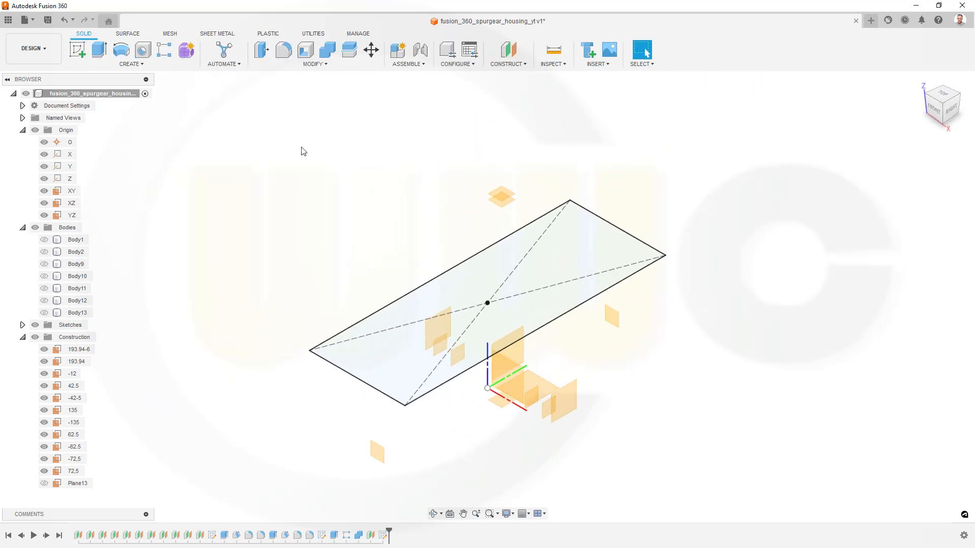
# Extrude the rectangle symmetrically as a new body, with a whole-length distance of 12 mm
pyautogui.press('e')
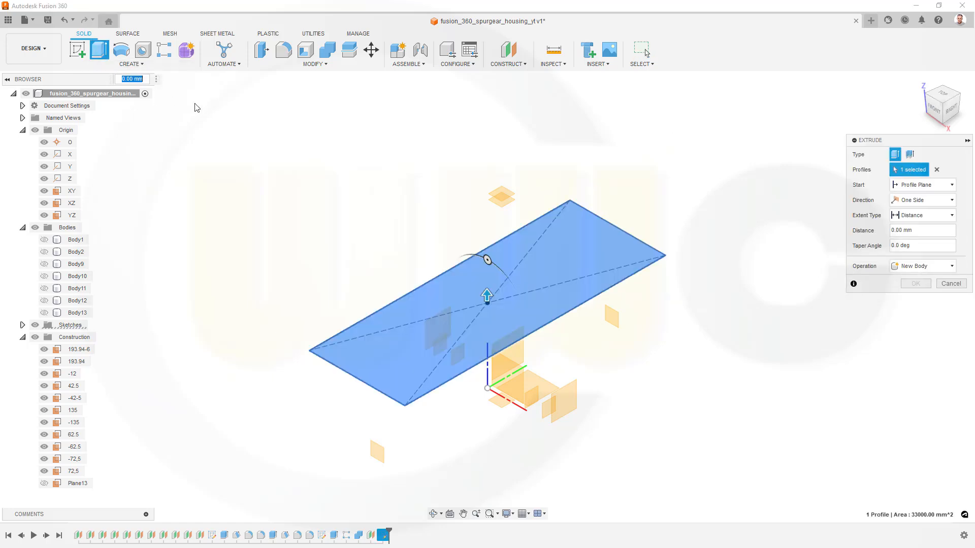
pyautogui.click(948, 201)
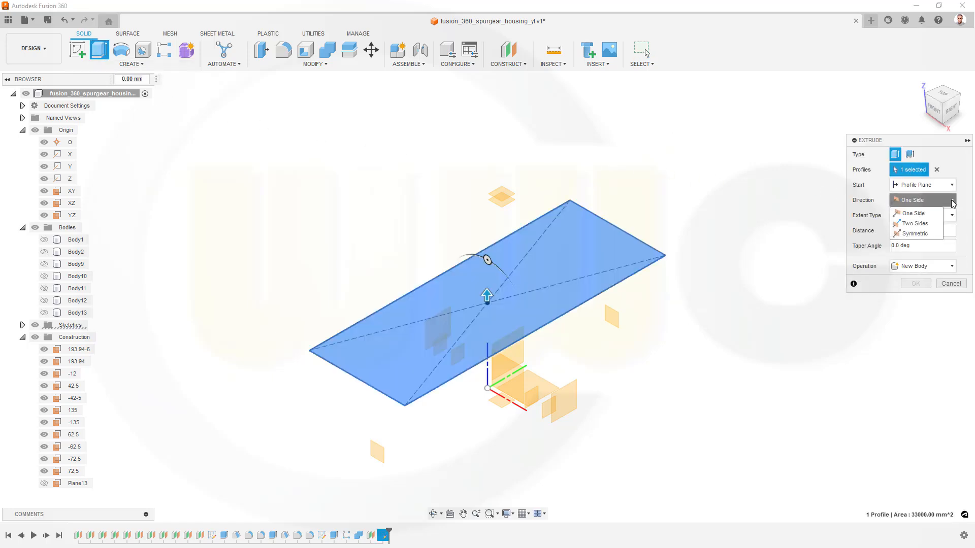
pyautogui.click(916, 234)
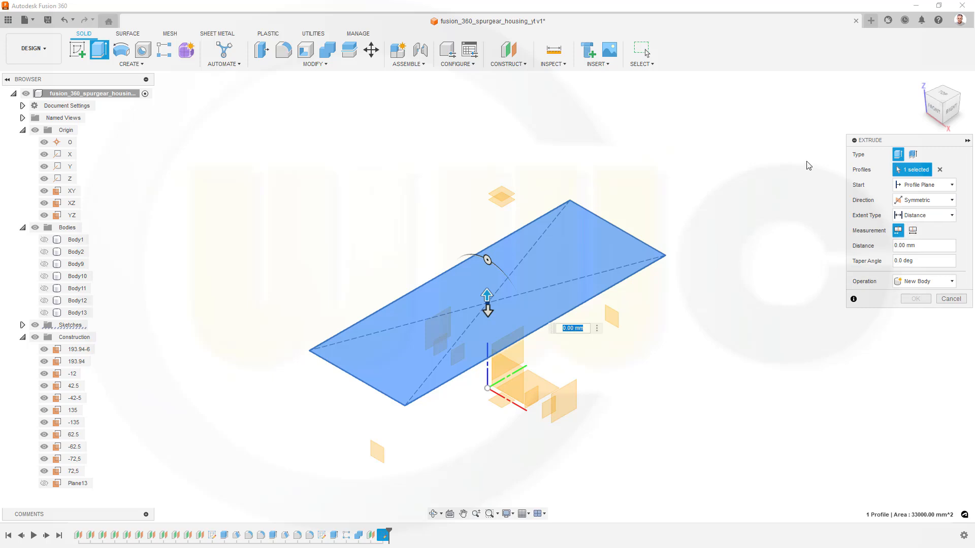
pyautogui.click(912, 231)
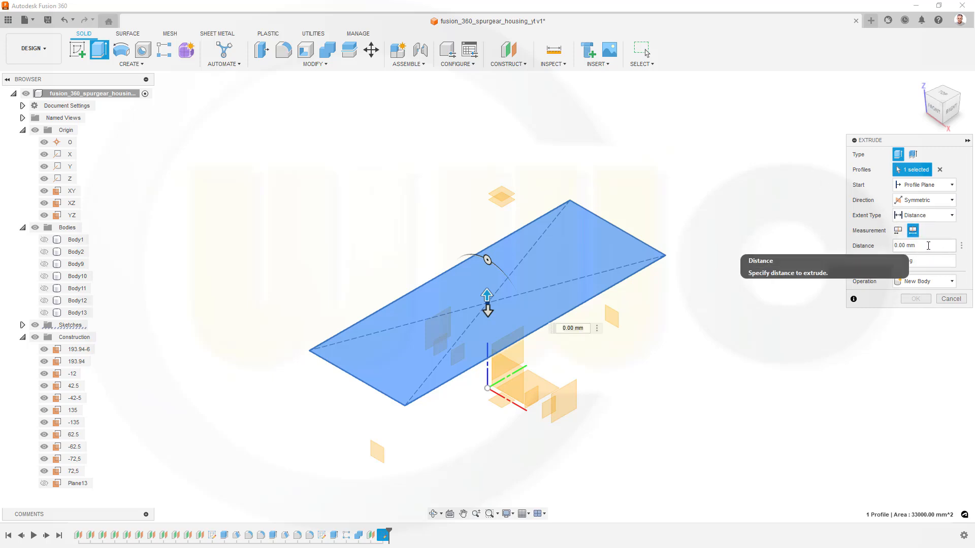
pyautogui.moveTo(929, 249); pyautogui.dragTo(868, 250)
pyautogui.write('1')
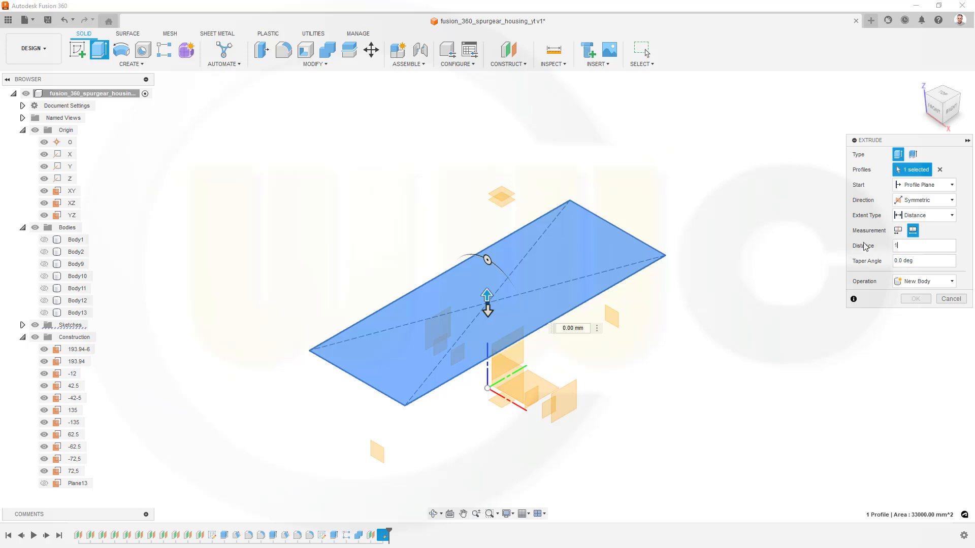
pyautogui.press('Tab')
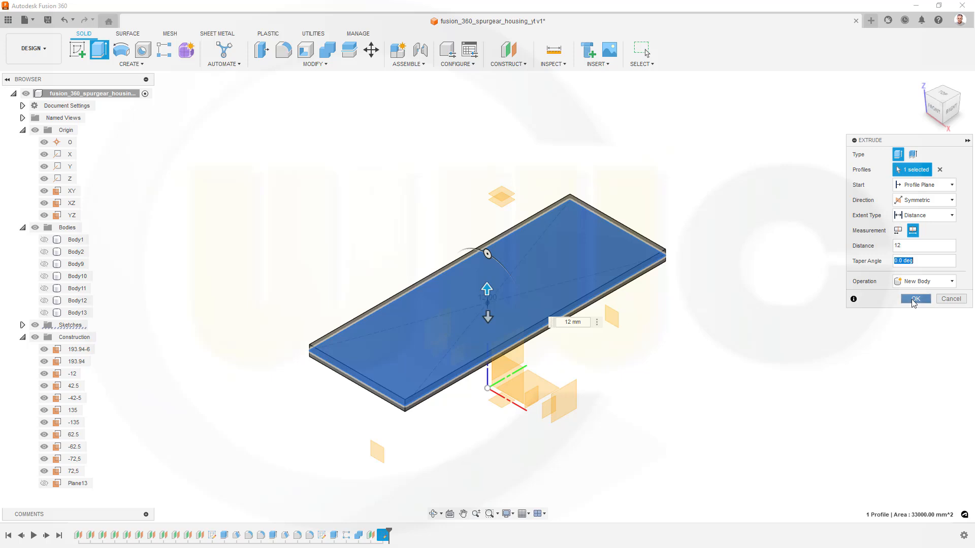
pyautogui.click(914, 300)
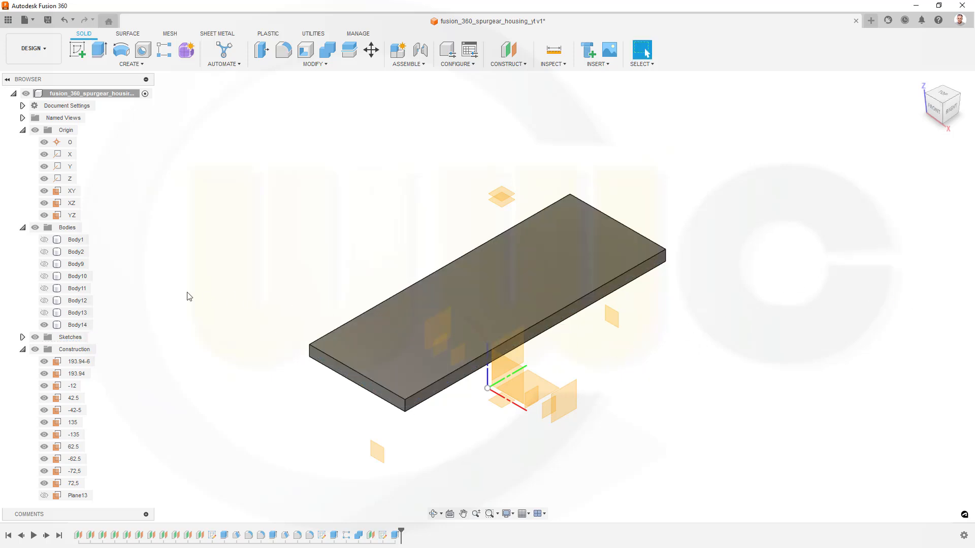
# Hide the newly extruded plate and open a new sketch on the XY plane
pyautogui.click(44, 325)
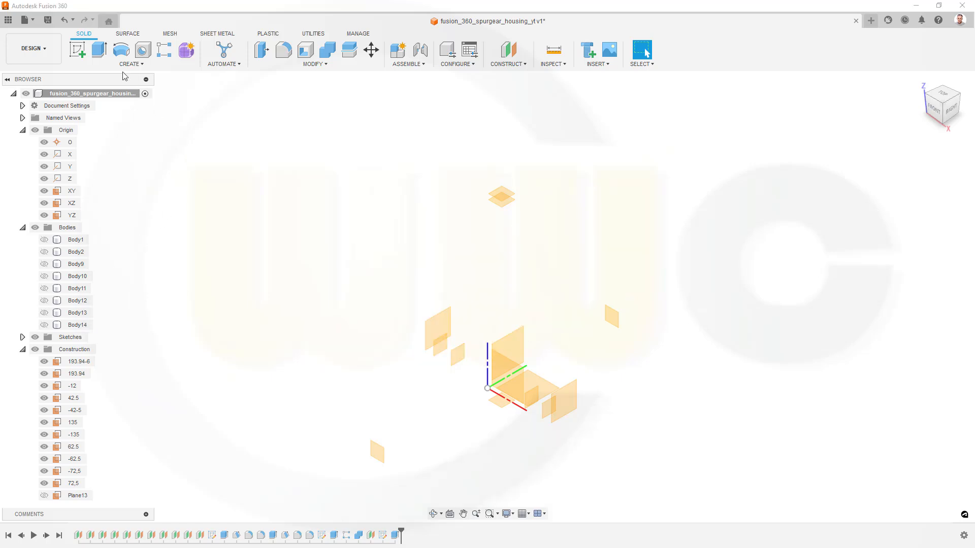
pyautogui.click(77, 49)
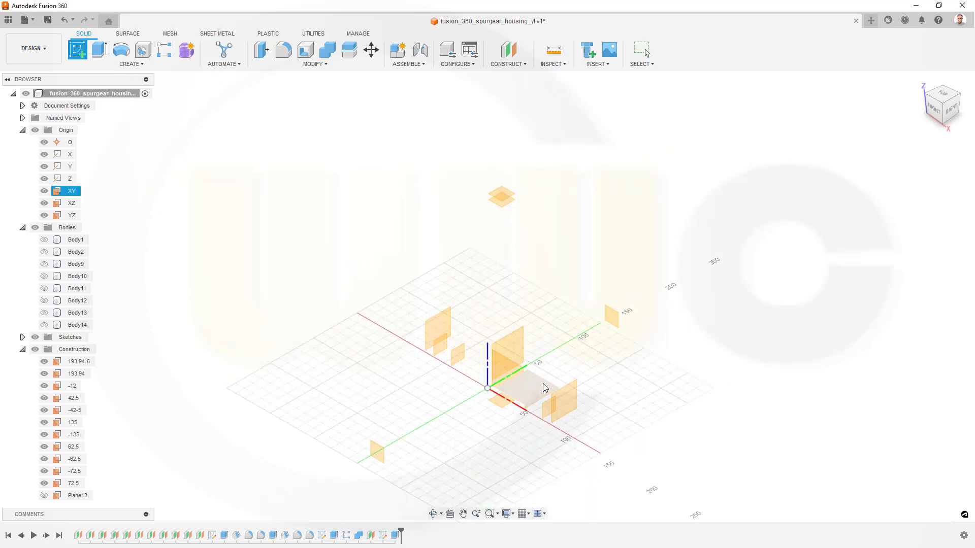
pyautogui.click(542, 383)
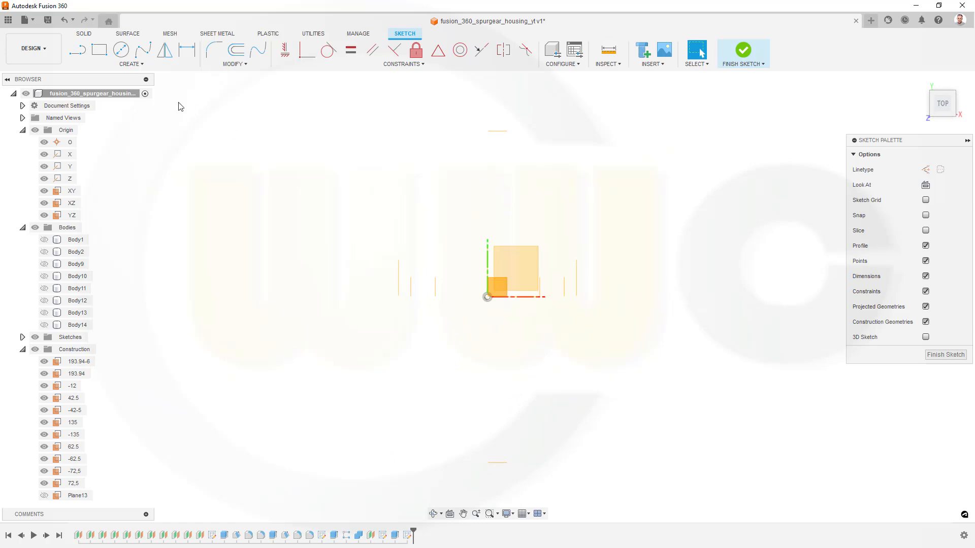
# Draw a center rectangle at the origin, 145 mm wide and 270 mm long, and finish the sketch
pyautogui.click(131, 64)
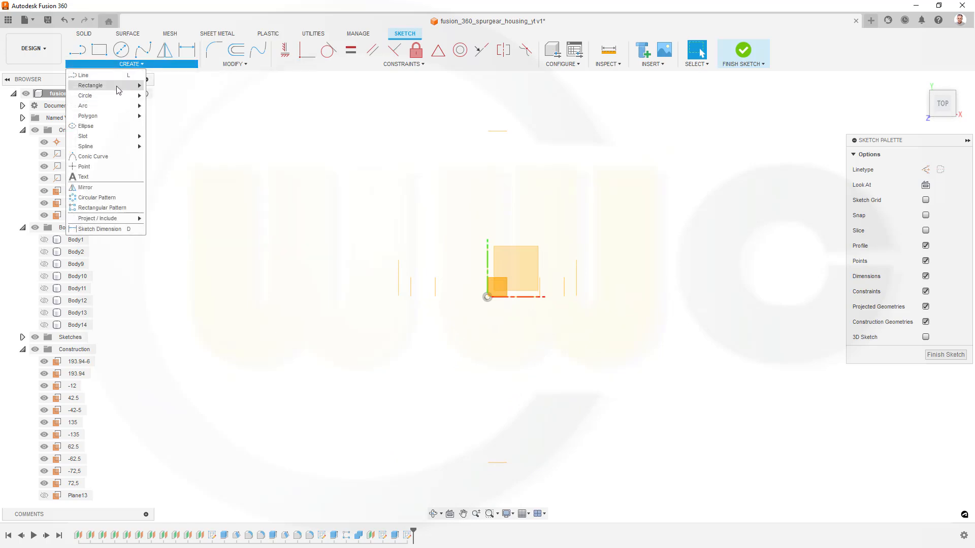
pyautogui.moveTo(144, 90)
pyautogui.click(167, 106)
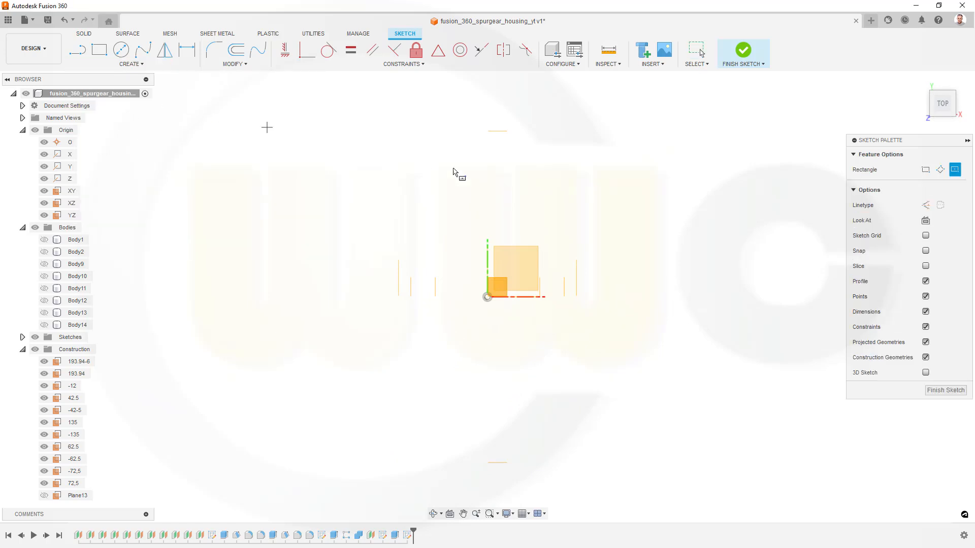
pyautogui.click(488, 298)
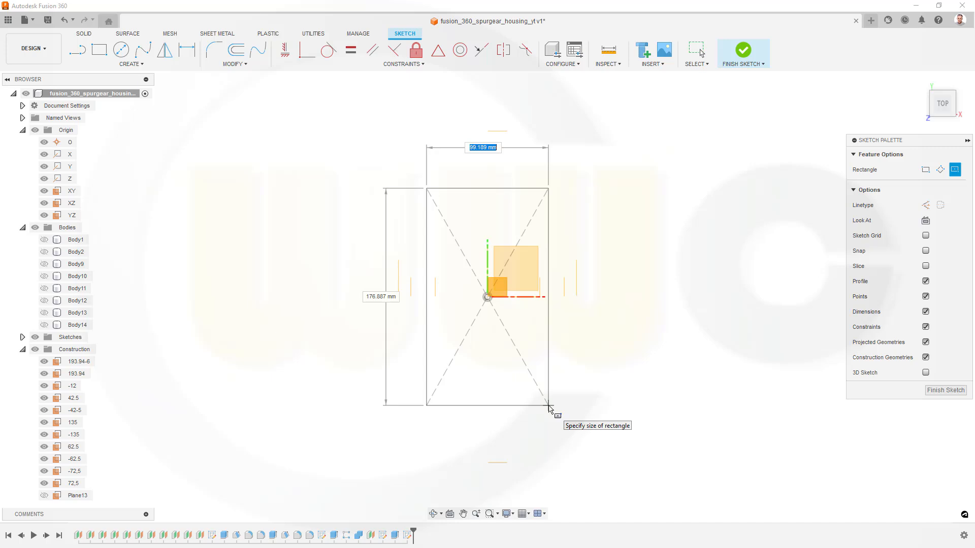
pyautogui.write('145')
pyautogui.press('Tab')
pyautogui.press('Tab')
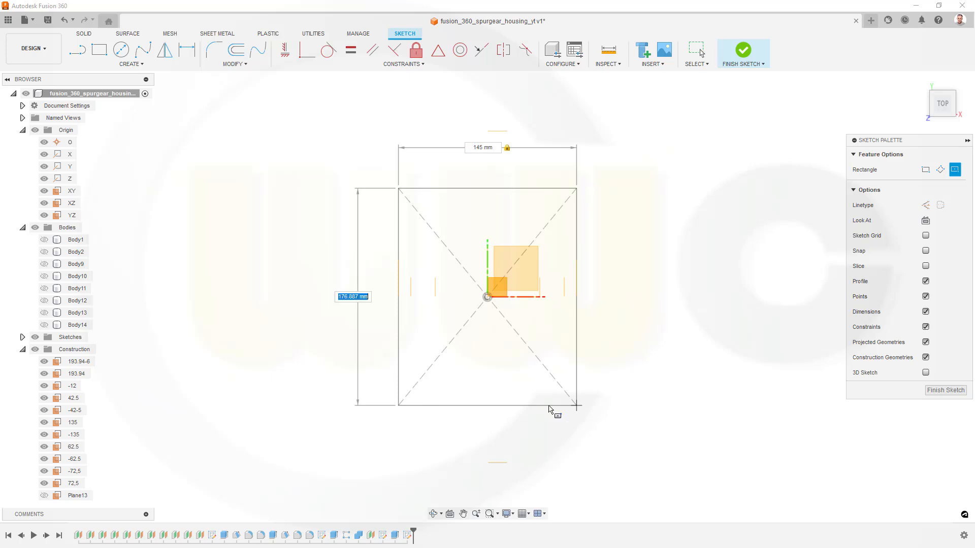
pyautogui.write('270')
pyautogui.press('Tab')
pyautogui.press('Return')
pyautogui.press('Escape')
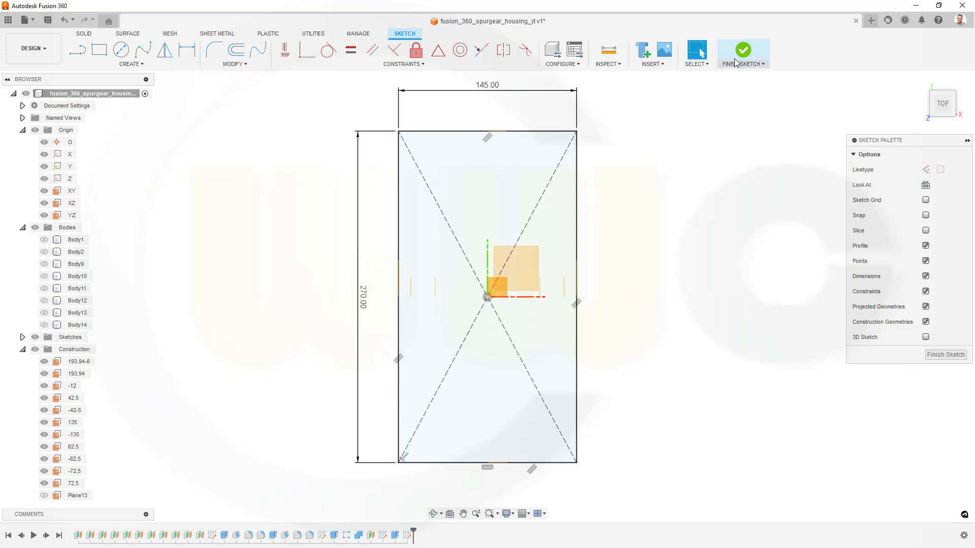
pyautogui.click(749, 51)
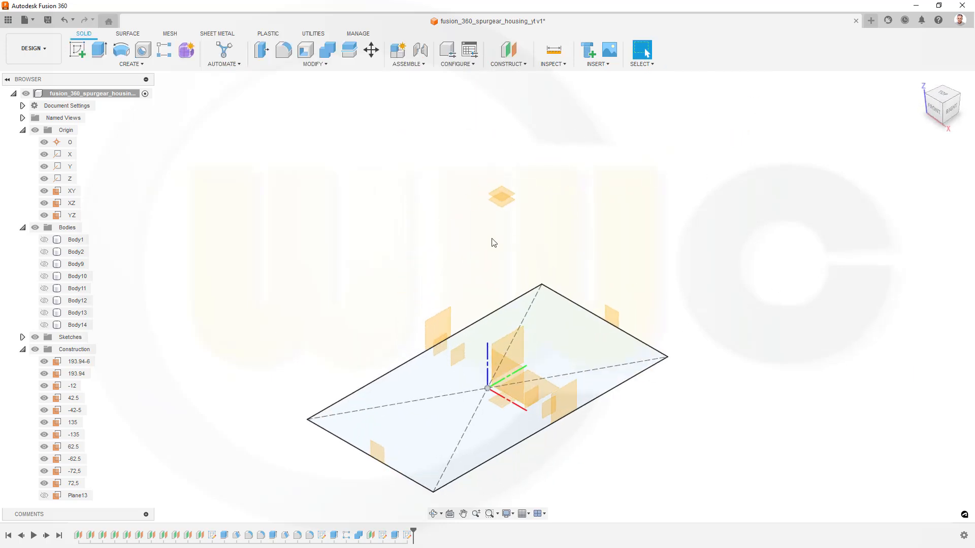
# Extrude the 145 × 270 mm rectangle as a new body, extending to the construction plane -12
pyautogui.click(98, 51)
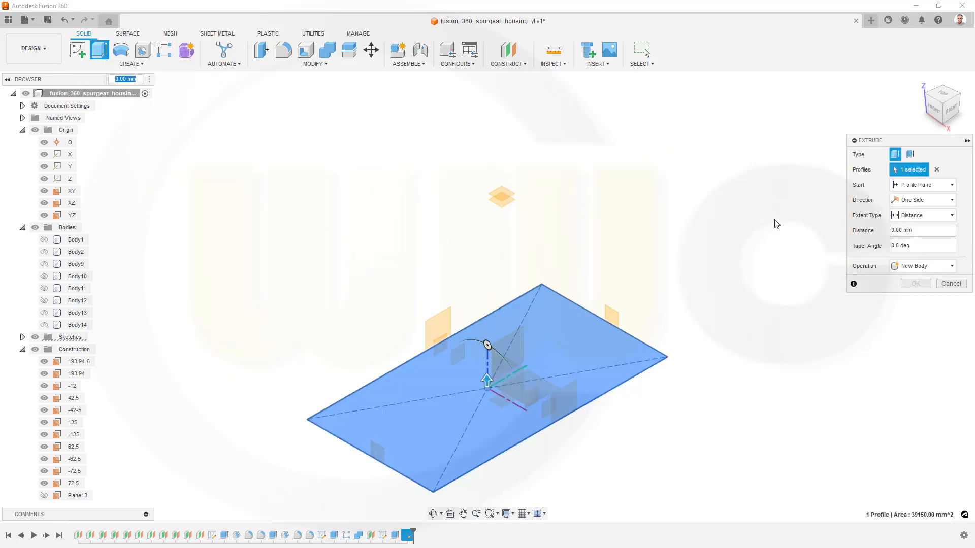
pyautogui.click(953, 215)
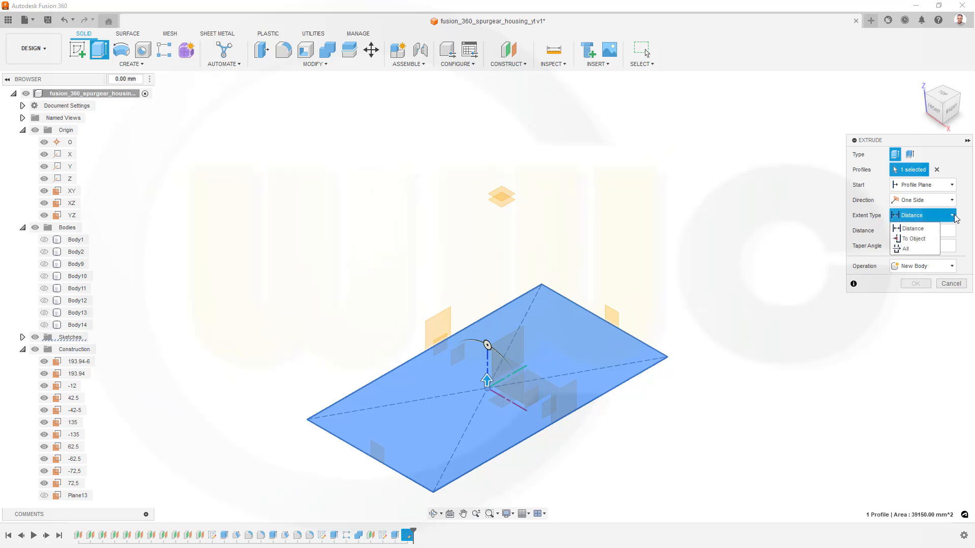
pyautogui.click(912, 239)
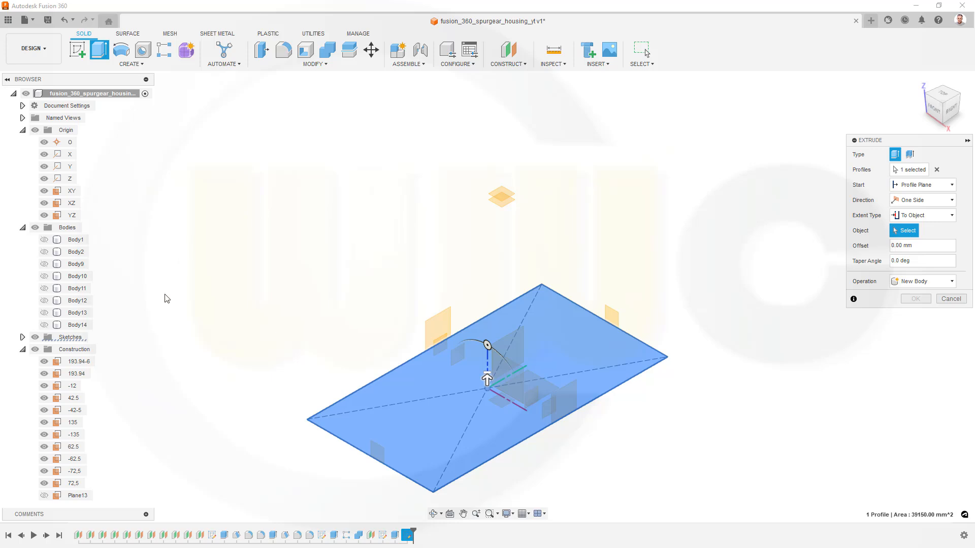
pyautogui.click(73, 387)
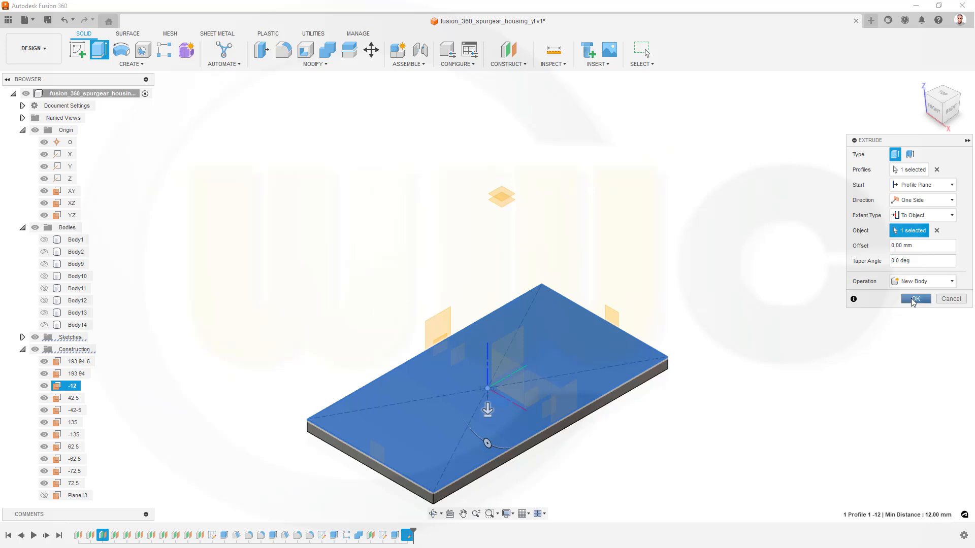
pyautogui.click(914, 300)
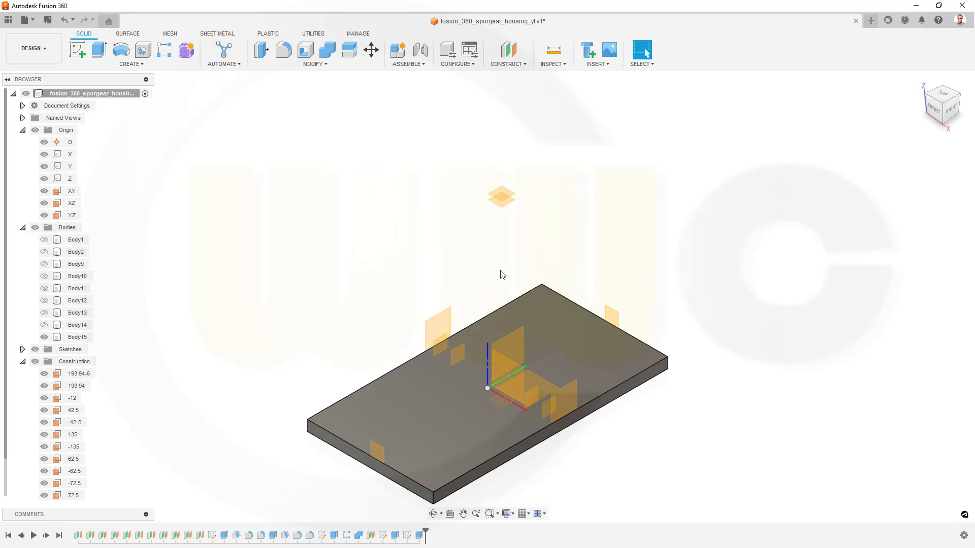
# Open a new sketch on the construction plane -12
pyautogui.scroll(3, 383, 287)
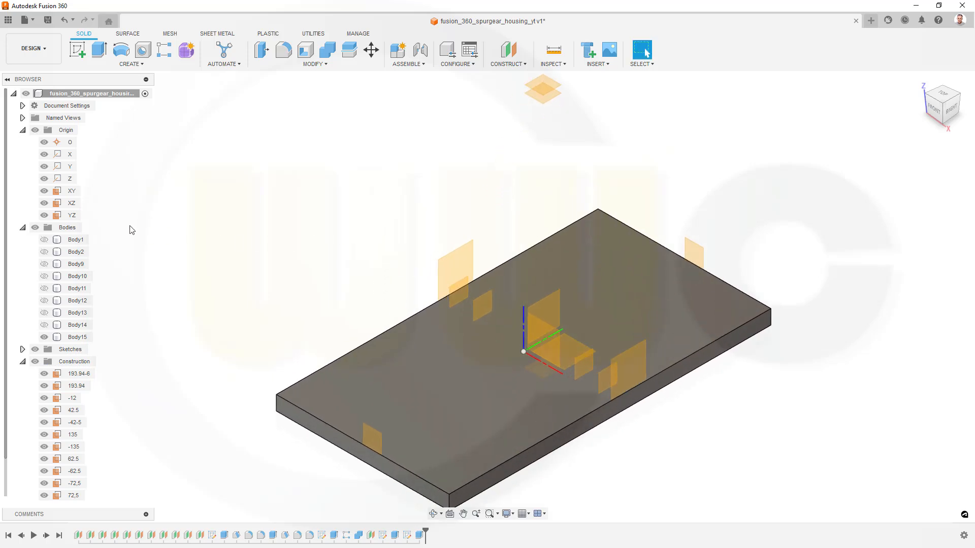
pyautogui.click(72, 398)
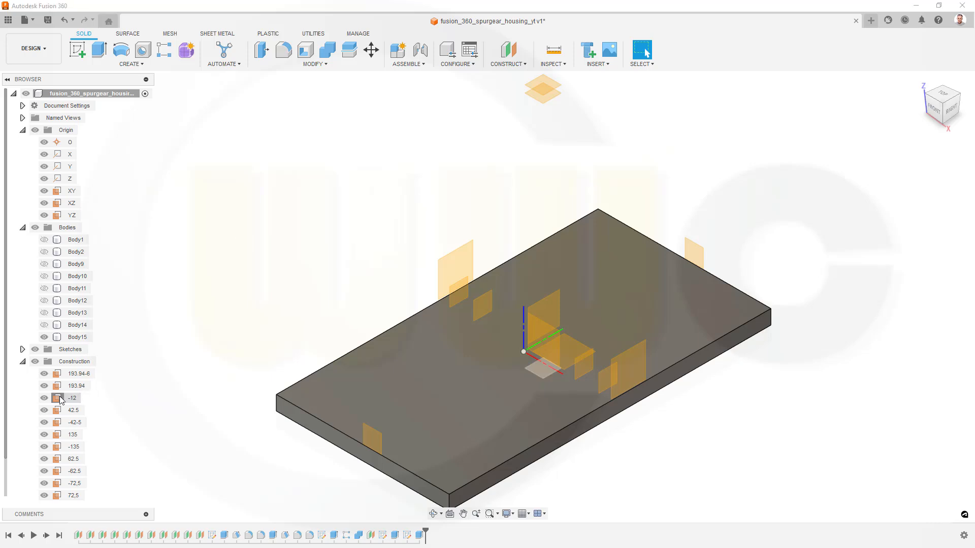
pyautogui.click(78, 49)
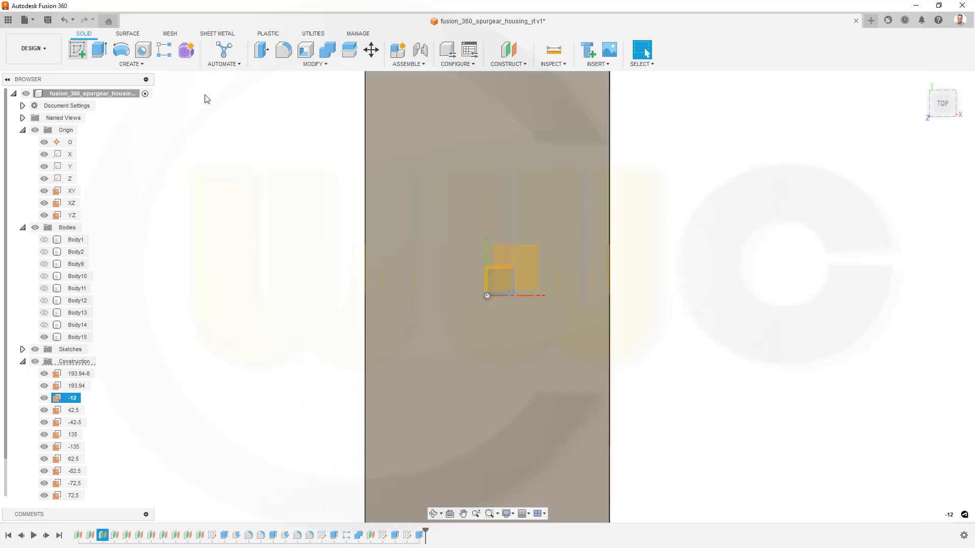
# Draw a center rectangle at the origin, 145 mm wide and 200 mm long, and finish the sketch
pyautogui.click(140, 66)
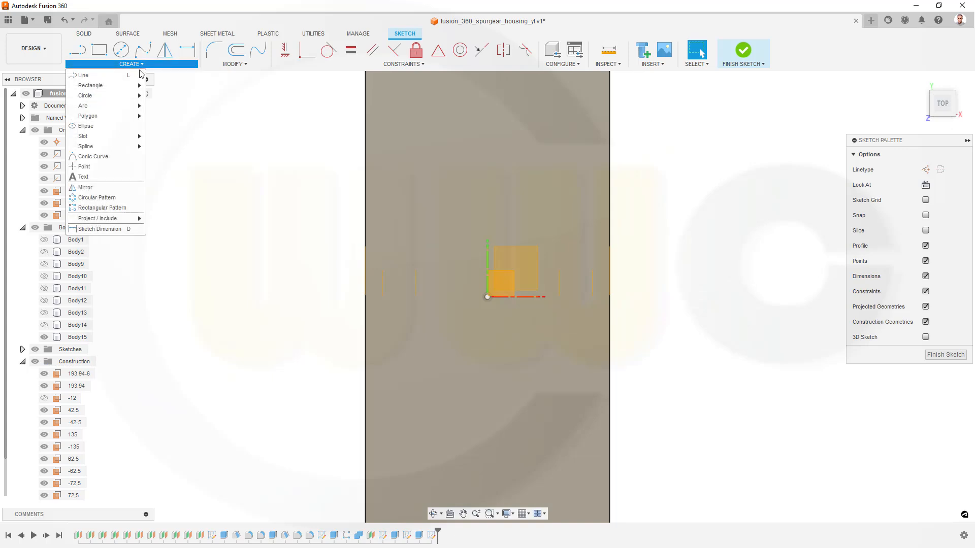
pyautogui.moveTo(141, 88)
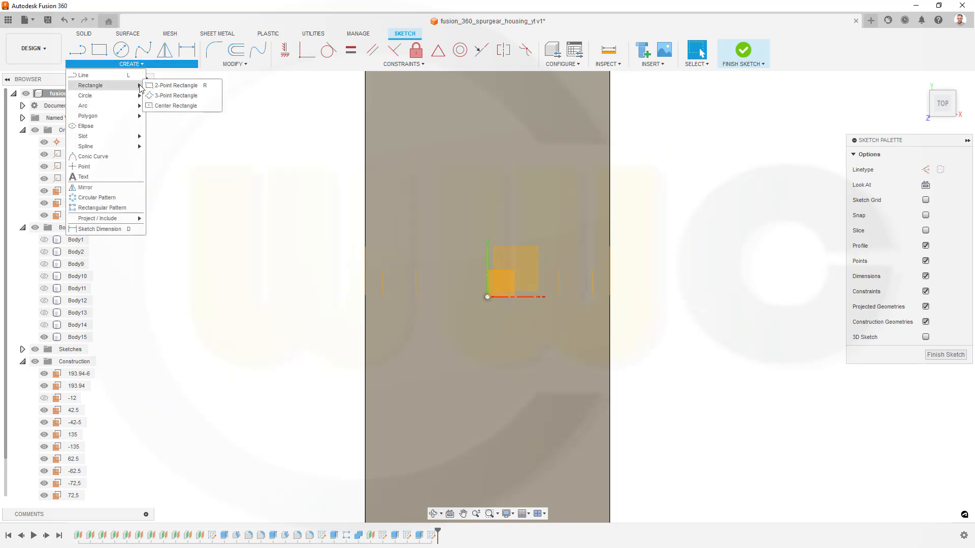
pyautogui.click(175, 106)
pyautogui.click(487, 298)
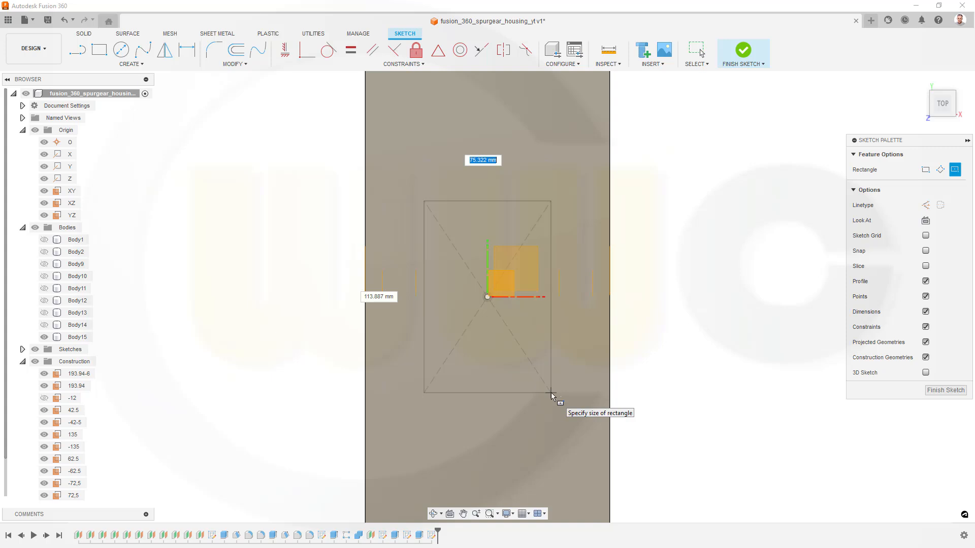
pyautogui.write('145')
pyautogui.press('Tab')
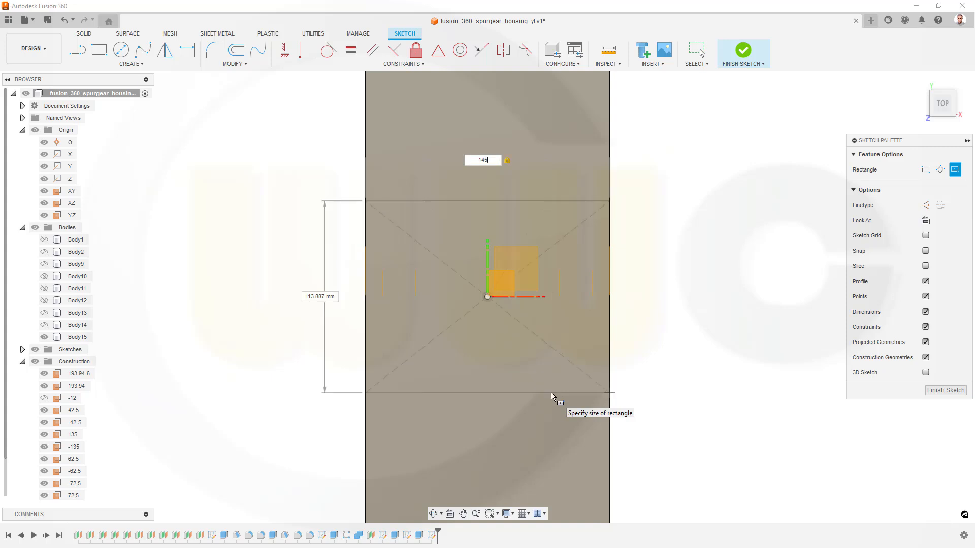
pyautogui.press('Tab')
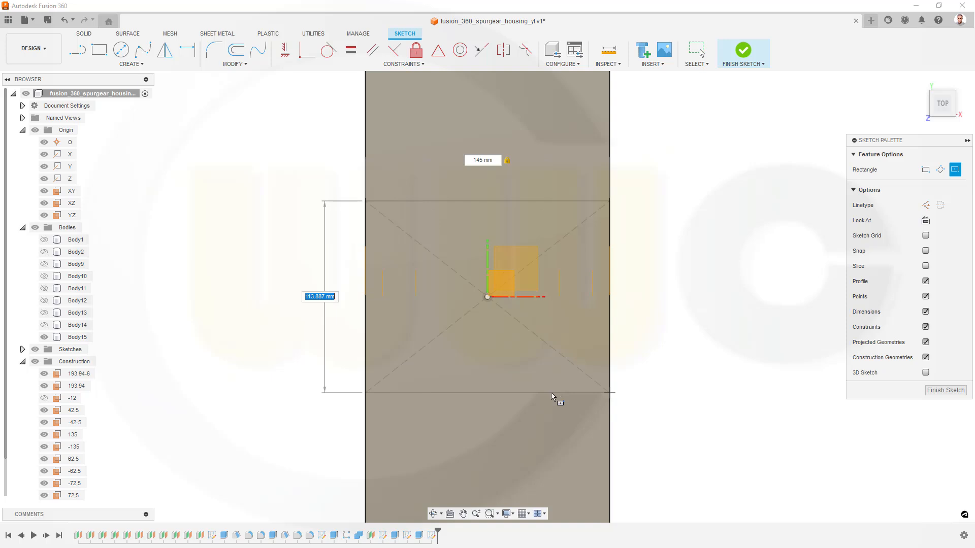
pyautogui.write('200')
pyautogui.press('Return')
pyautogui.press('Escape')
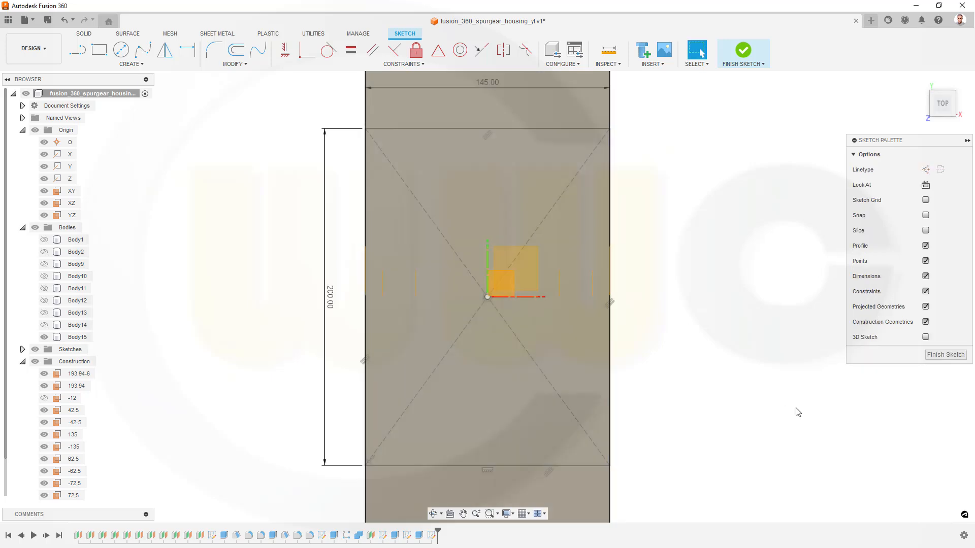
pyautogui.click(945, 354)
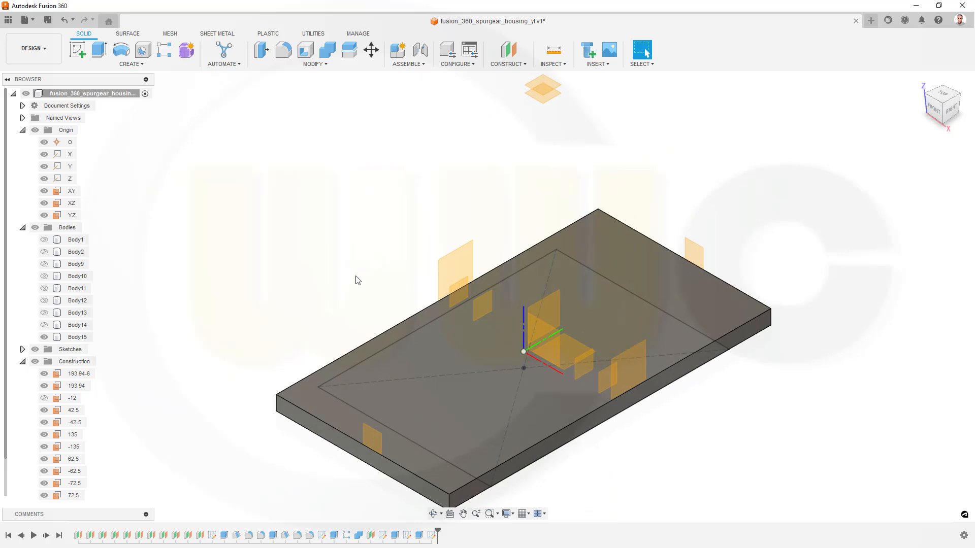
# Cut the 145 × 200 mm rectangle 7 mm deep into the plate's underside with a one-sided Extrude
pyautogui.keyDown('shift'); pyautogui.moveTo(344, 288); pyautogui.dragTo(296, 241, button='middle'); pyautogui.keyUp('shift')
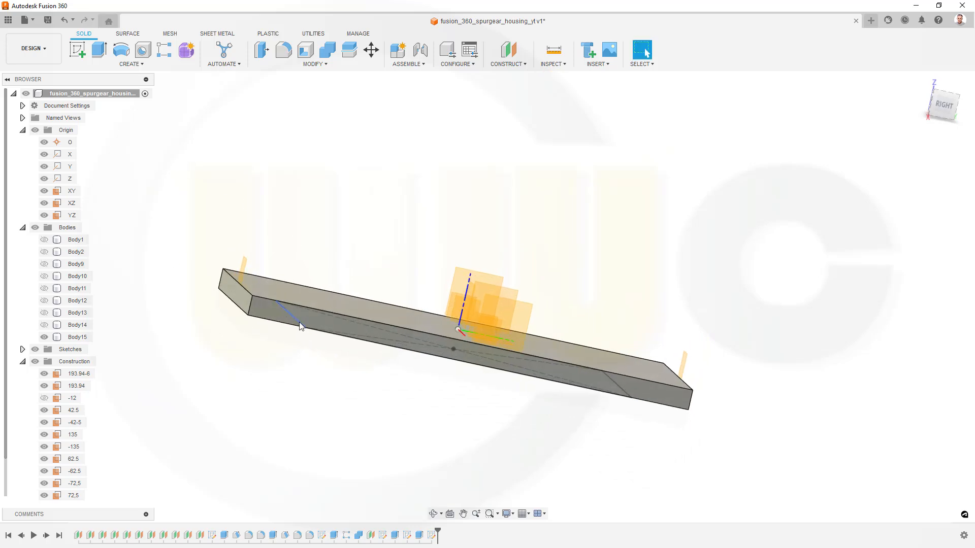
pyautogui.click(99, 49)
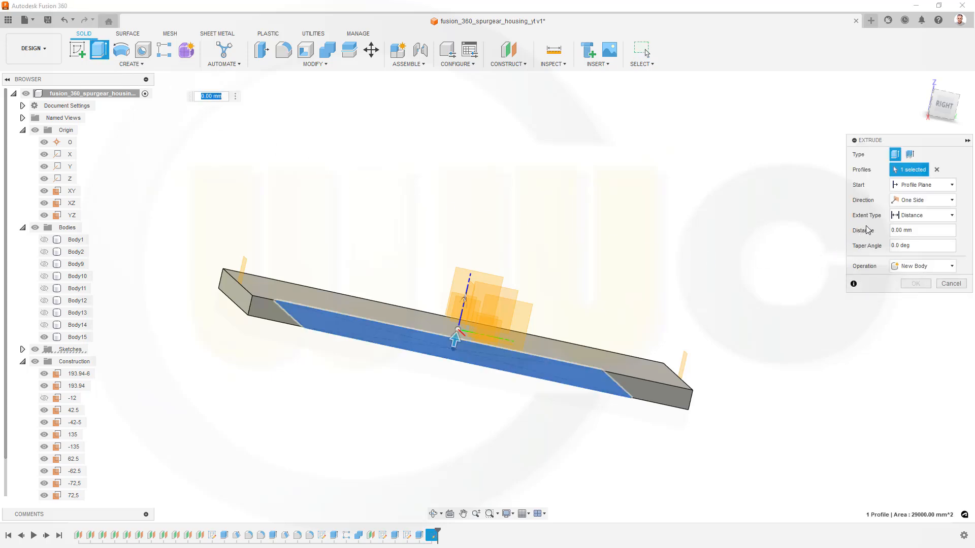
pyautogui.click(952, 267)
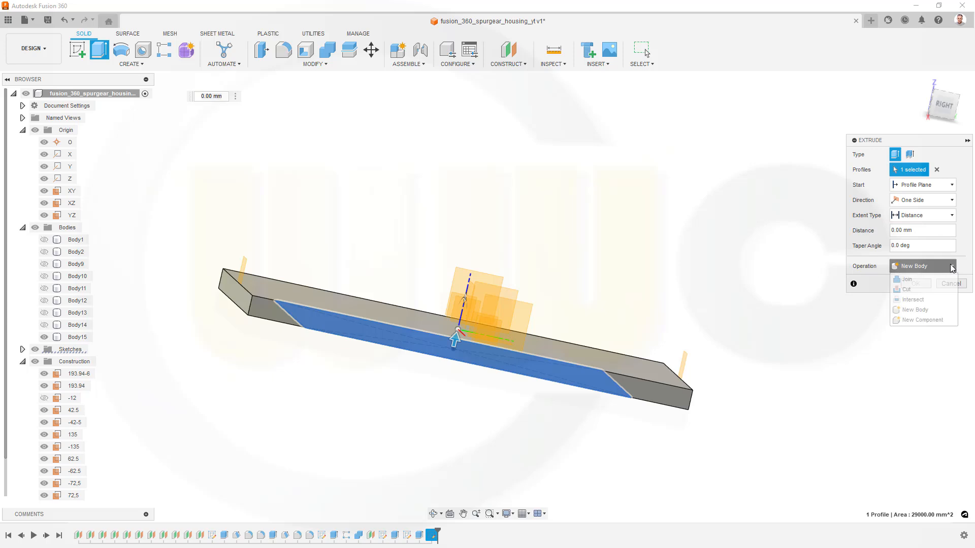
pyautogui.click(918, 289)
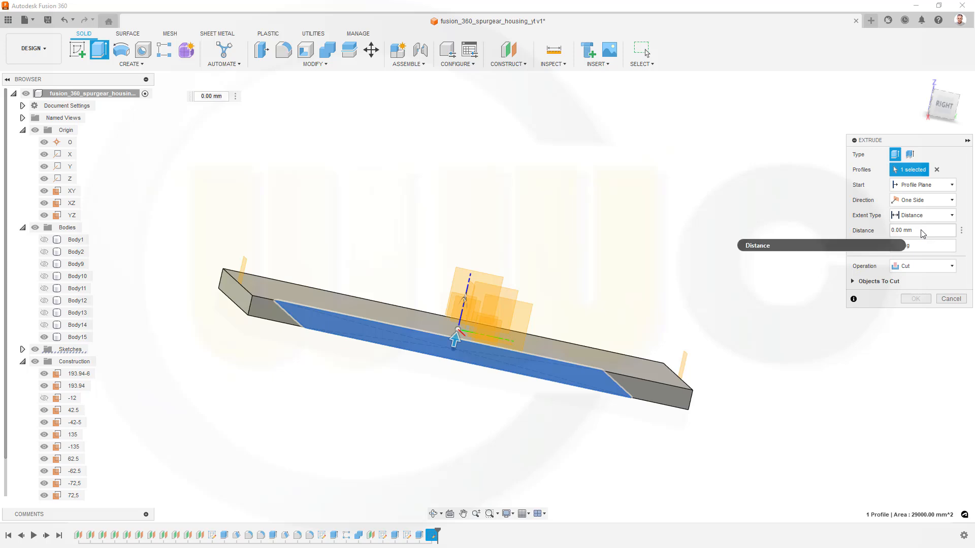
pyautogui.moveTo(921, 230); pyautogui.dragTo(860, 231)
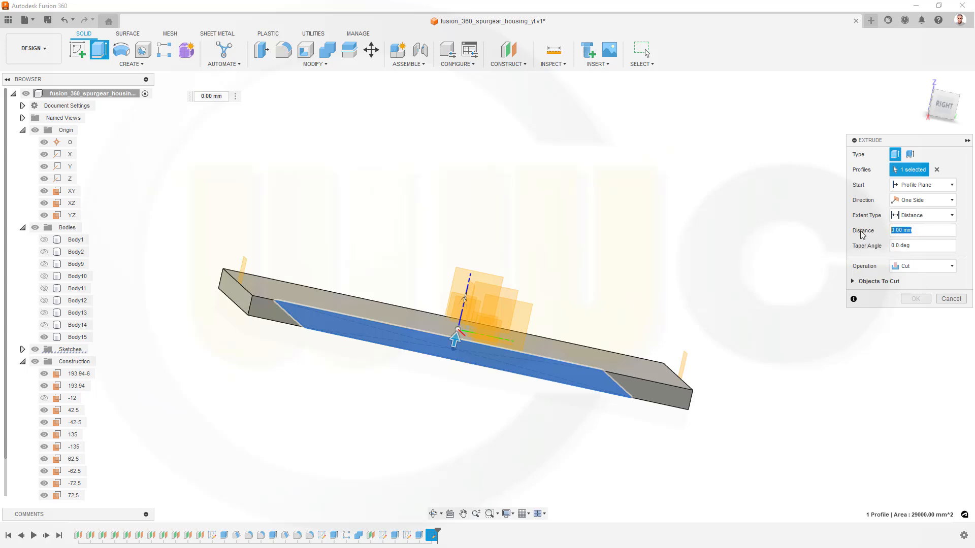
pyautogui.write('7')
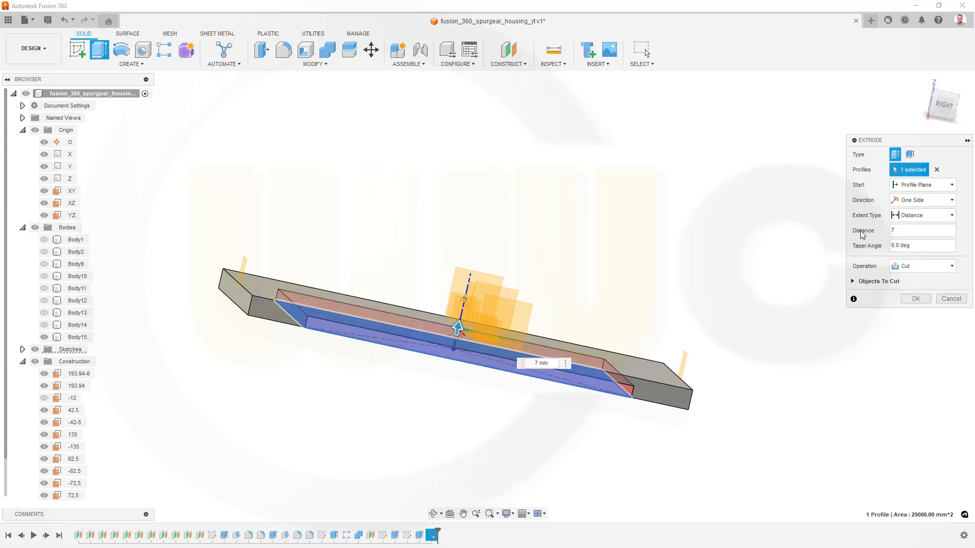
pyautogui.press('Return')
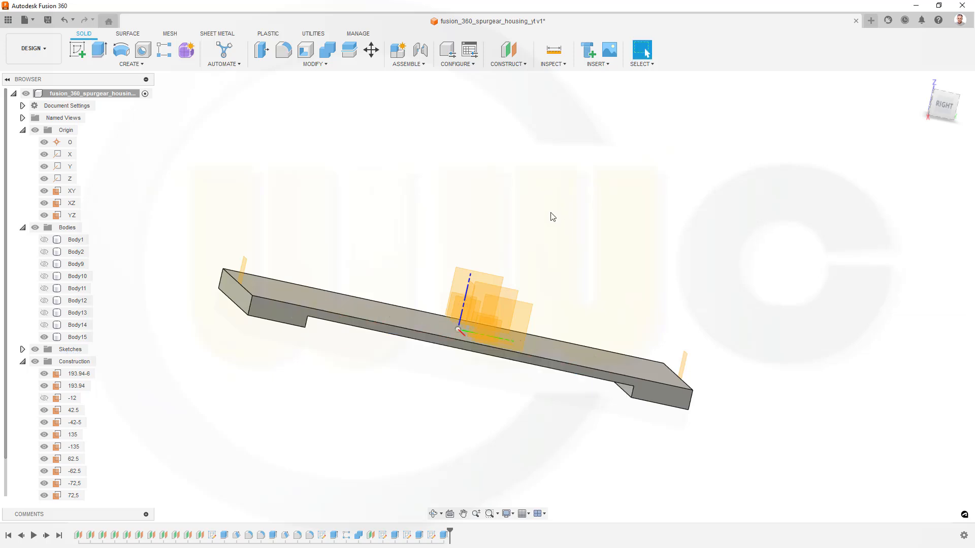
# Start a Draft with the recess's floor face as the pull direction and flip that direction
pyautogui.moveTo(398, 287)
pyautogui.keyDown('shift'); pyautogui.mouseDown(button='middle')
pyautogui.moveTo(451, 320)
pyautogui.moveTo(433, 294)
pyautogui.moveTo(445, 277)
pyautogui.moveTo(416, 285)
pyautogui.mouseUp(button='middle'); pyautogui.keyUp('shift')
pyautogui.click(317, 288)
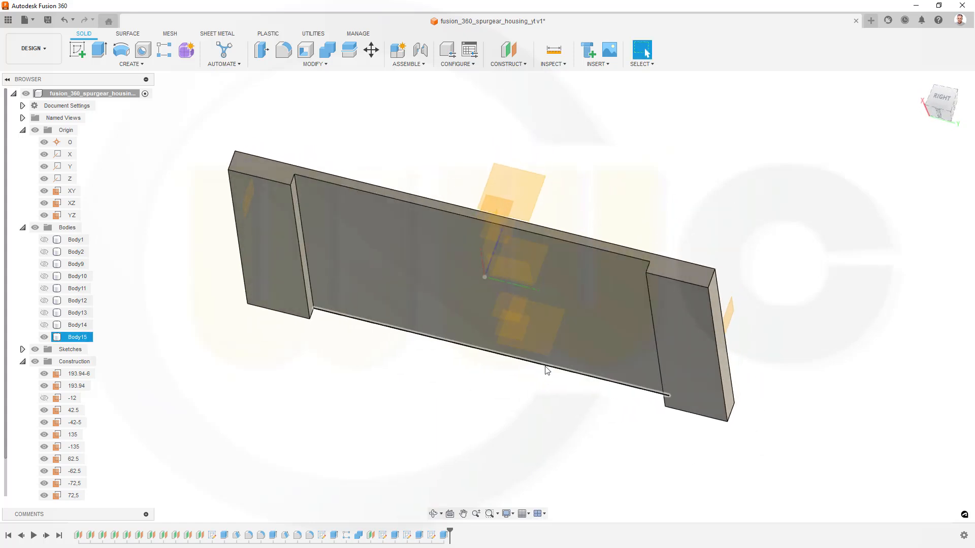
pyautogui.keyDown('shift'); pyautogui.moveTo(610, 363); pyautogui.dragTo(625, 375, button='middle'); pyautogui.keyUp('shift')
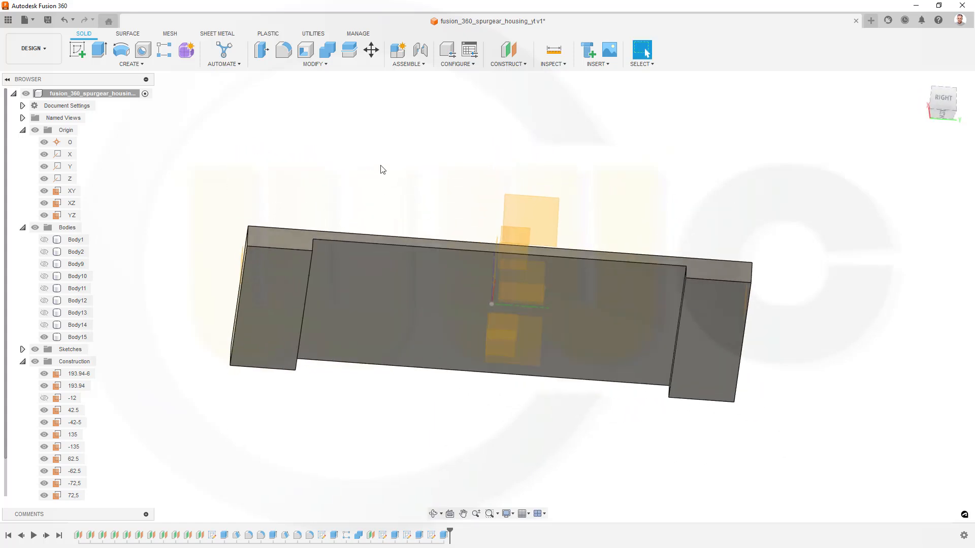
pyautogui.click(327, 64)
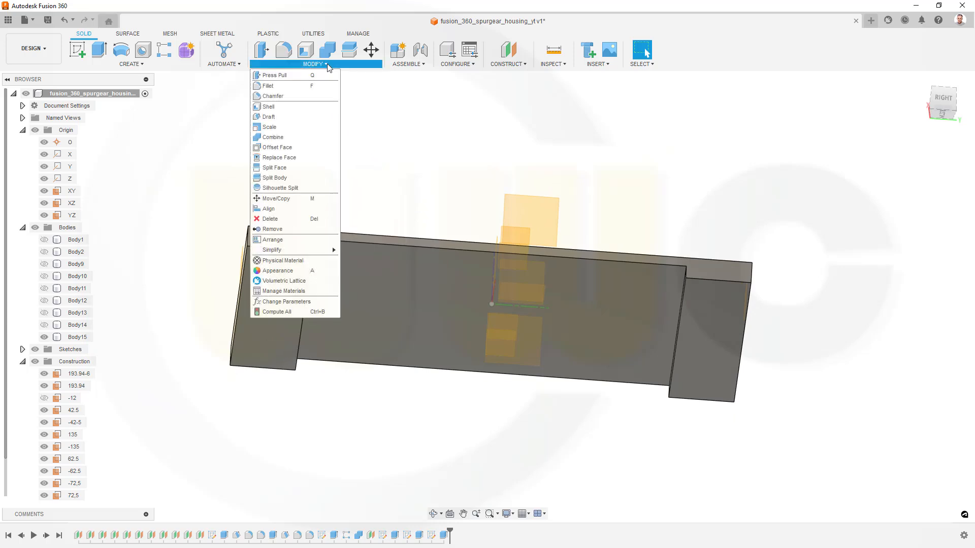
pyautogui.click(273, 118)
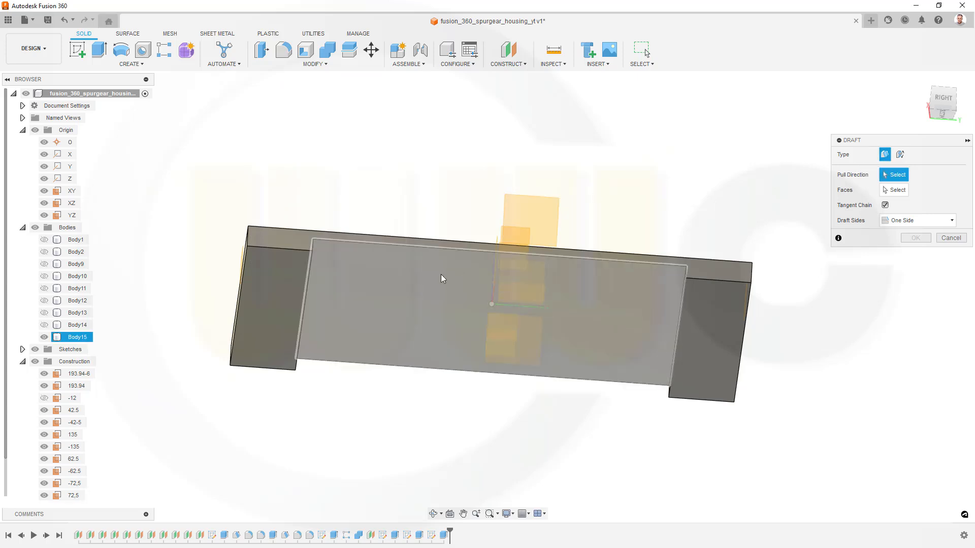
pyautogui.click(440, 274)
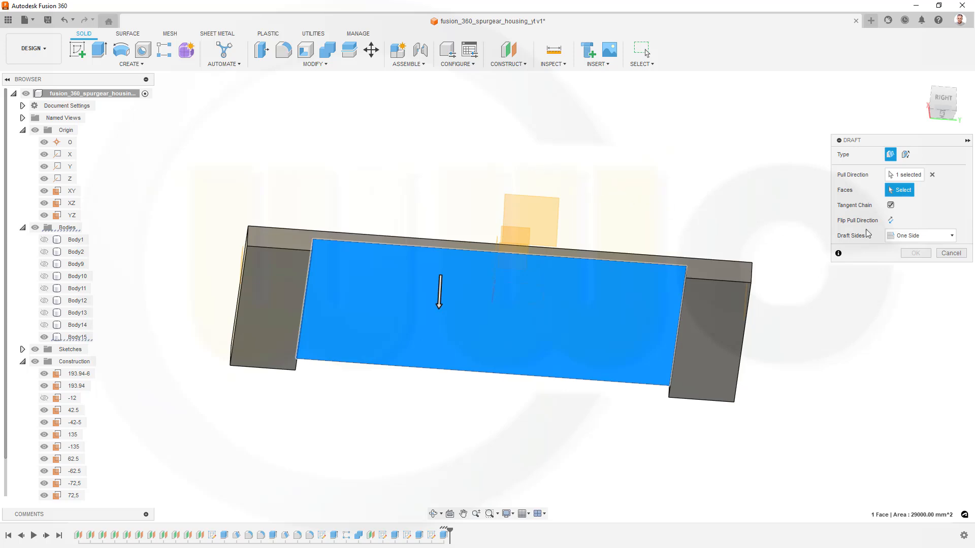
pyautogui.click(892, 221)
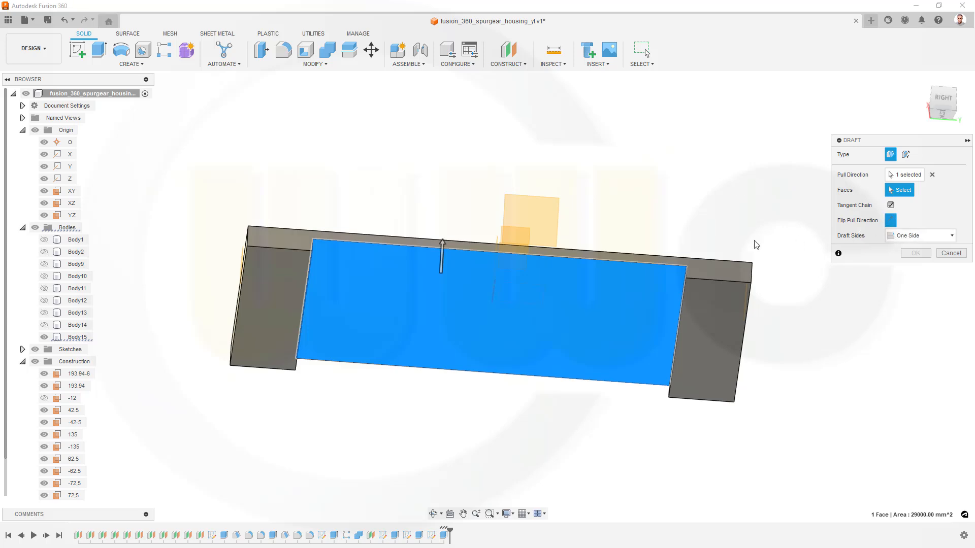
# Draft the recess's two end walls by 45 degrees on one side, flipping the pull direction back
pyautogui.keyDown('shift'); pyautogui.moveTo(446, 200); pyautogui.dragTo(440, 201, button='middle'); pyautogui.keyUp('shift')
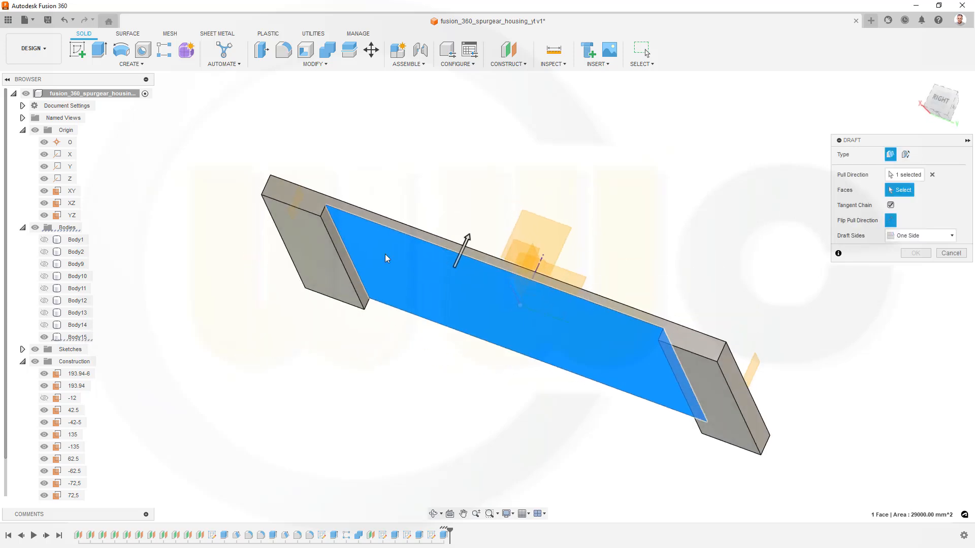
pyautogui.click(356, 274)
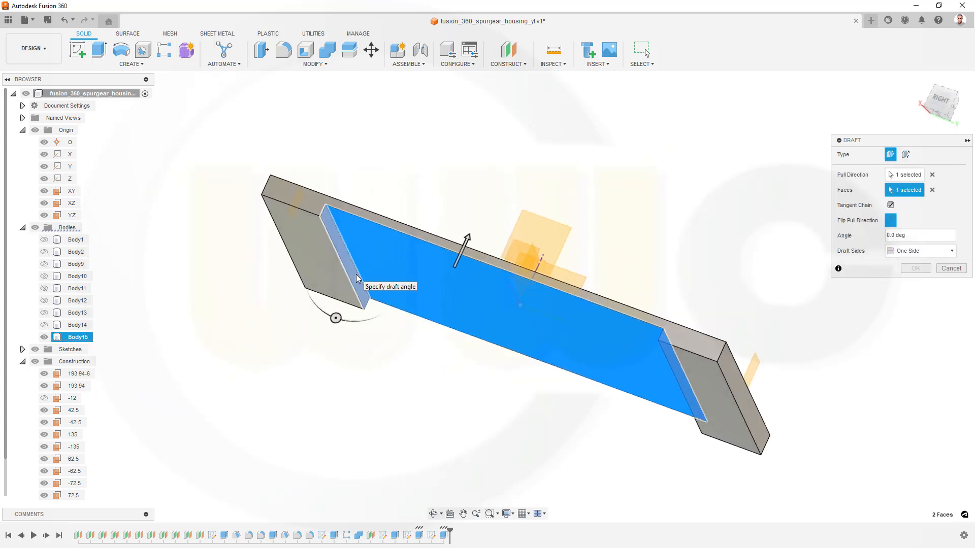
pyautogui.keyDown('shift'); pyautogui.moveTo(660, 282); pyautogui.dragTo(723, 283, button='middle'); pyautogui.keyUp('shift')
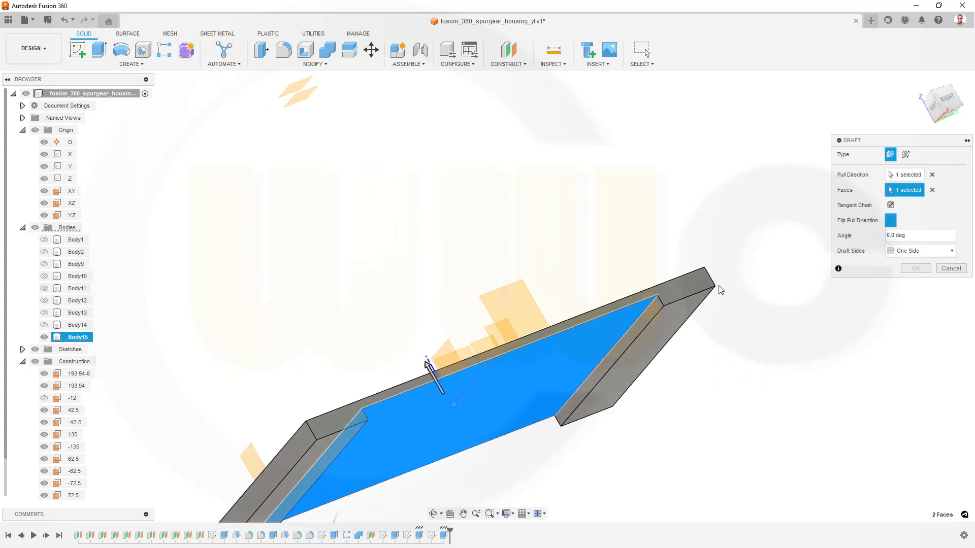
pyautogui.click(641, 331)
pyautogui.click(898, 235)
pyautogui.write('45')
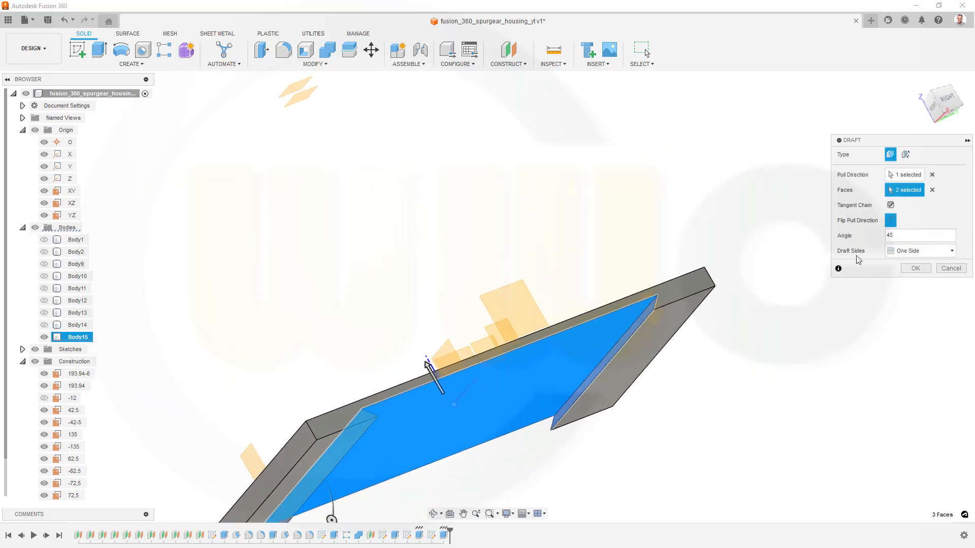
pyautogui.scroll(2, 747, 369)
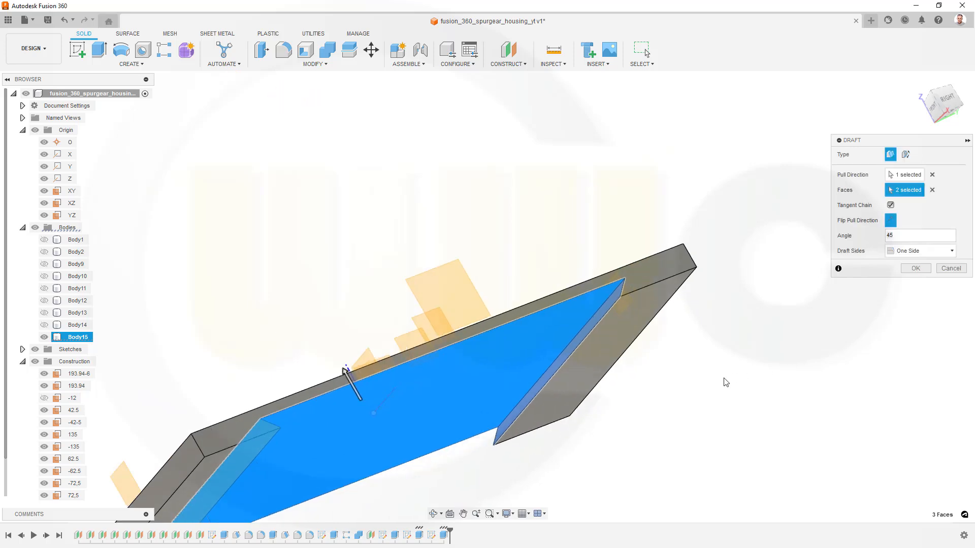
pyautogui.click(891, 222)
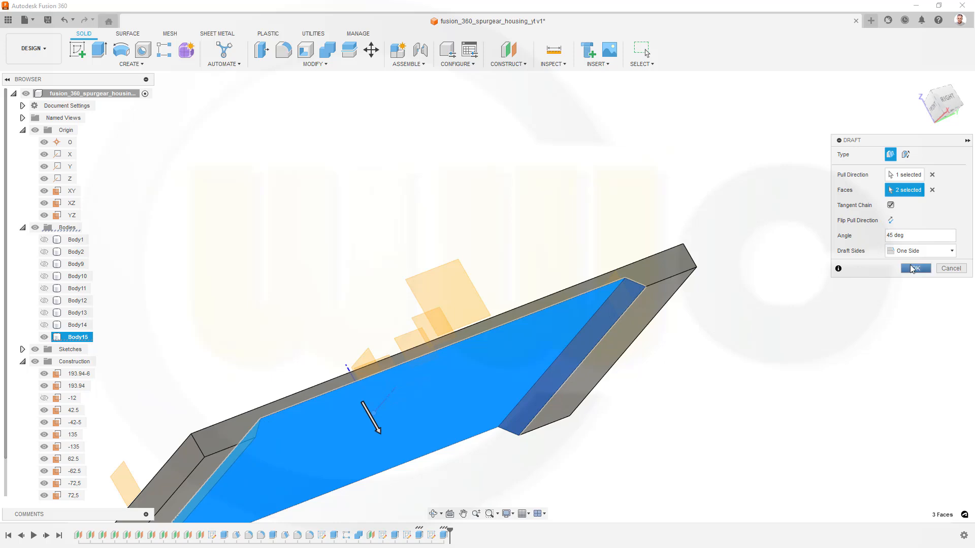
pyautogui.click(912, 269)
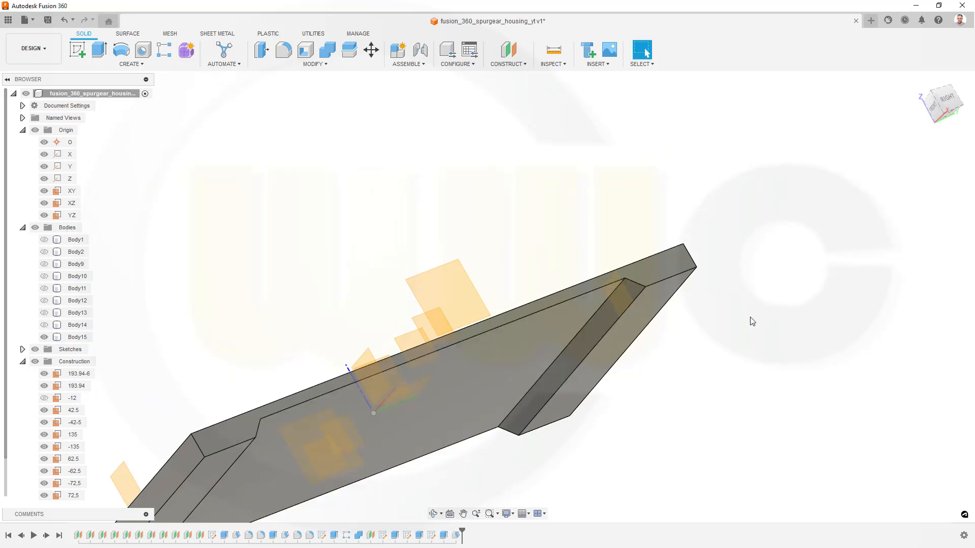
# Fillet the four long edges of the recess's two drafted end walls with a 5 mm constant radius
pyautogui.scroll(5, 751, 321)
pyautogui.keyDown('shift'); pyautogui.moveTo(772, 326); pyautogui.dragTo(771, 404, button='middle'); pyautogui.keyUp('shift')
pyautogui.scroll(1, 552, 364)
pyautogui.keyDown('shift'); pyautogui.moveTo(552, 364); pyautogui.dragTo(562, 295, button='middle'); pyautogui.keyUp('shift')
pyautogui.scroll(-6, 538, 324)
pyautogui.click(284, 51)
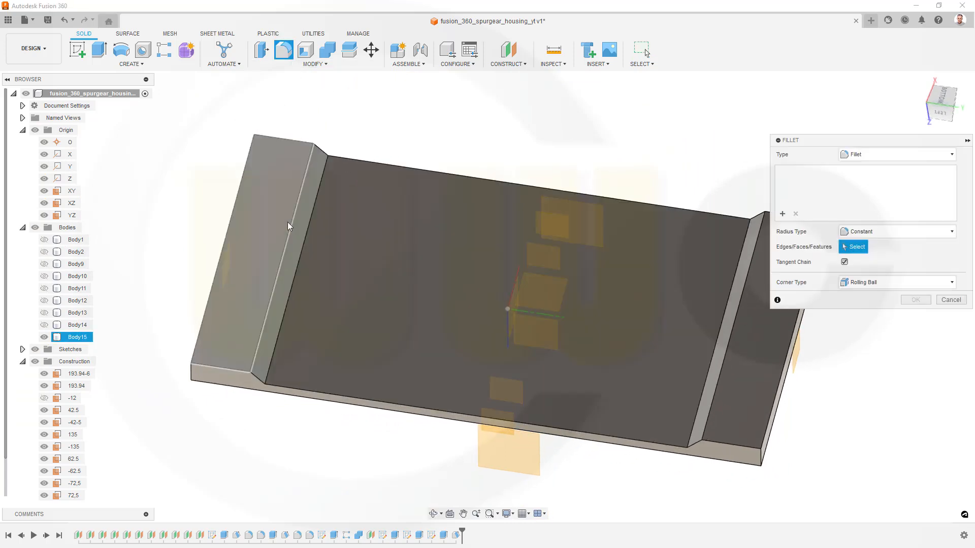
pyautogui.click(291, 225)
pyautogui.click(305, 242)
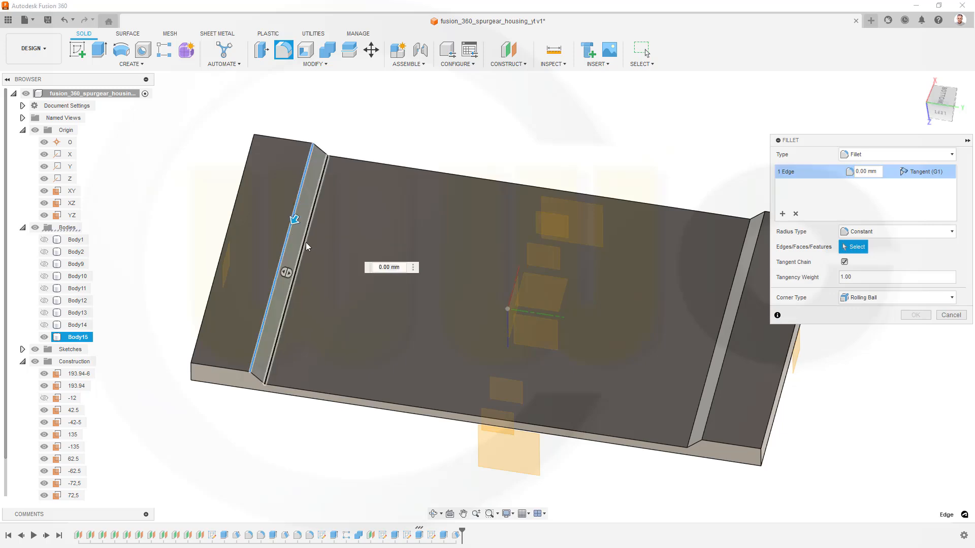
pyautogui.click(712, 361)
pyautogui.click(721, 372)
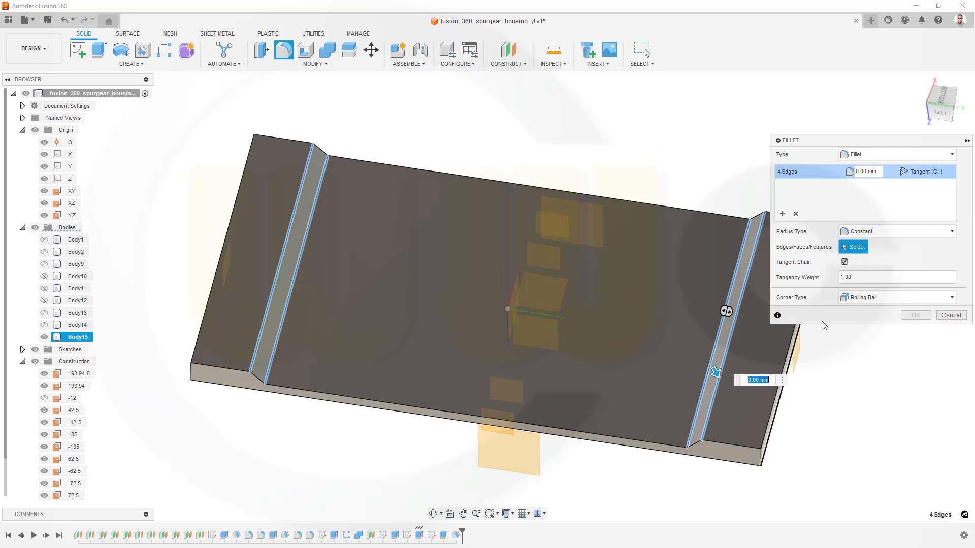
pyautogui.click(865, 171)
pyautogui.write('1')
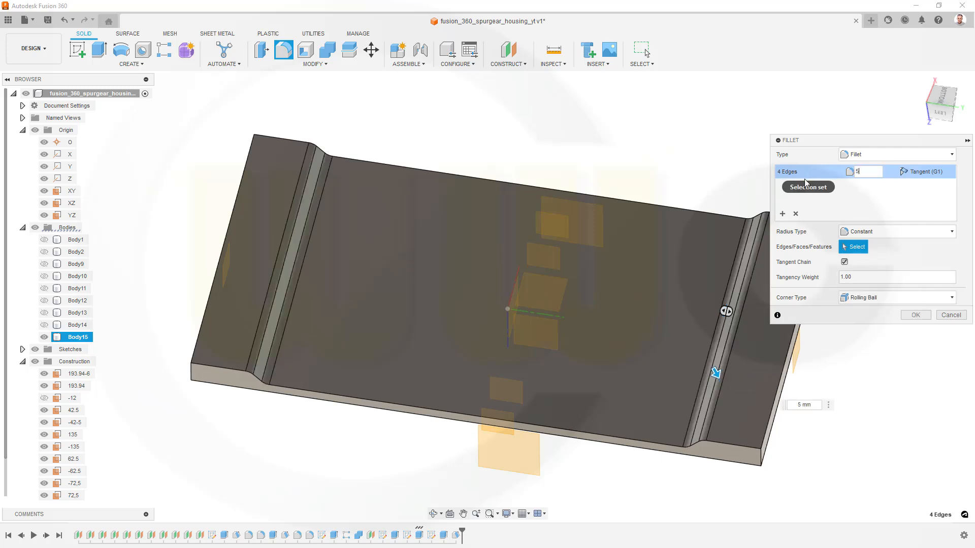
pyautogui.press('Return')
# Start a sketch on the YZ plane and draw a horizontal line about 29 mm long across the middle of the recess
pyautogui.moveTo(359, 444)
pyautogui.keyDown('shift'); pyautogui.mouseDown(button='middle')
pyautogui.moveTo(367, 410)
pyautogui.moveTo(365, 435)
pyautogui.mouseUp(button='middle'); pyautogui.keyUp('shift')
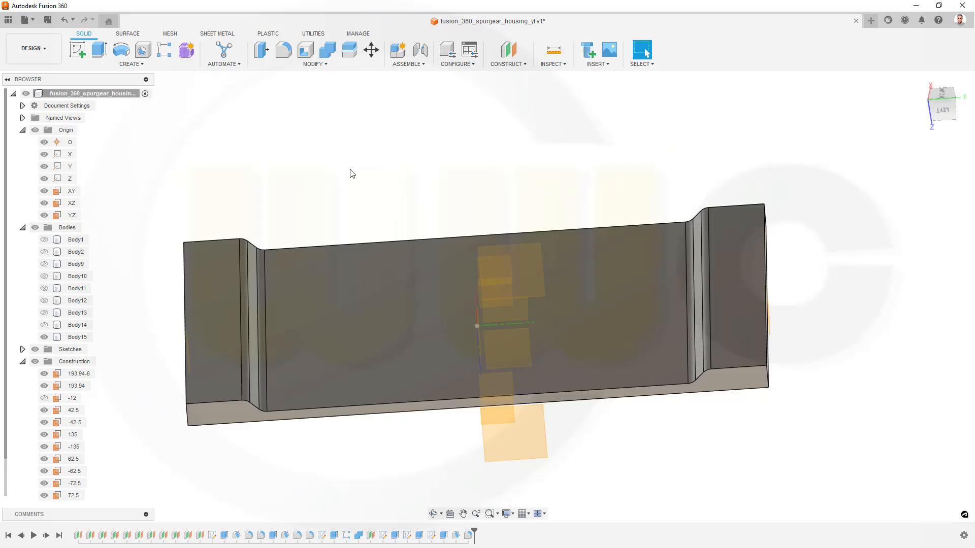
pyautogui.keyDown('shift'); pyautogui.moveTo(332, 210); pyautogui.dragTo(307, 179, button='middle'); pyautogui.keyUp('shift')
pyautogui.click(77, 49)
pyautogui.moveTo(498, 335)
pyautogui.keyDown('shift'); pyautogui.mouseDown(button='middle')
pyautogui.moveTo(498, 394)
pyautogui.moveTo(491, 377)
pyautogui.mouseUp(button='middle'); pyautogui.keyUp('shift')
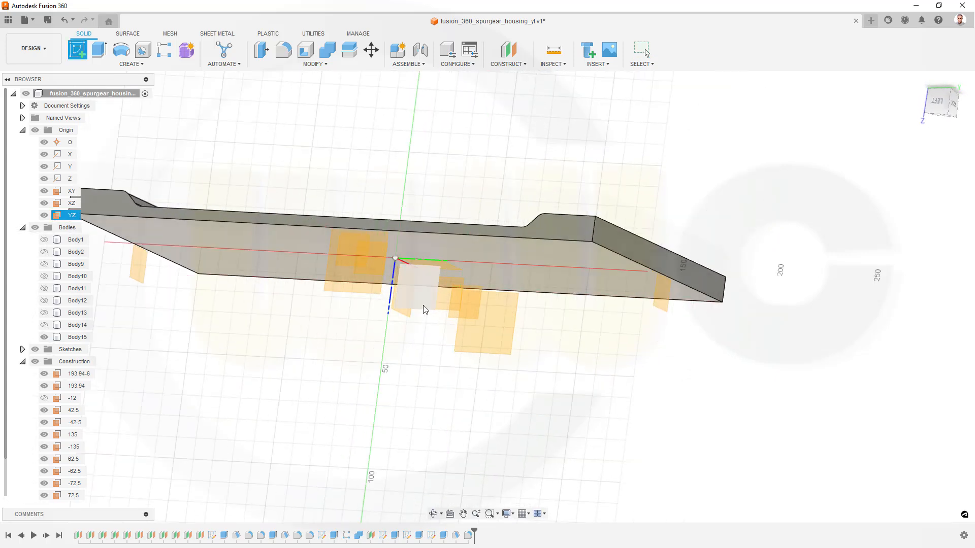
pyautogui.click(425, 307)
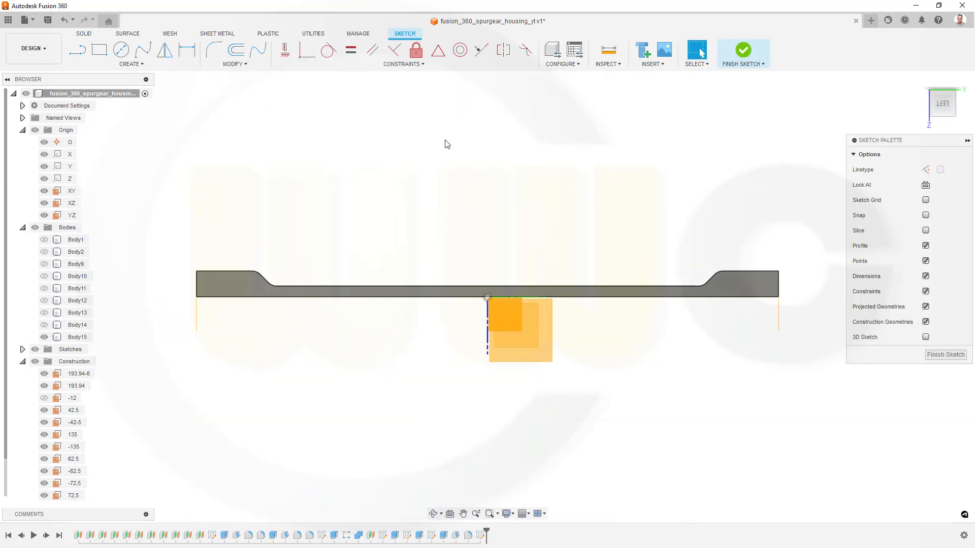
pyautogui.click(77, 50)
pyautogui.click(461, 273)
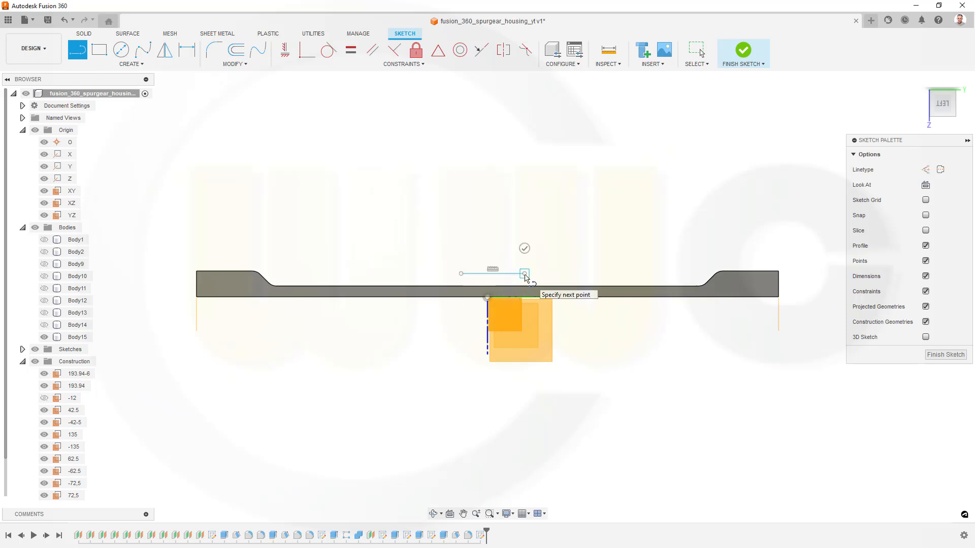
pyautogui.click(525, 274)
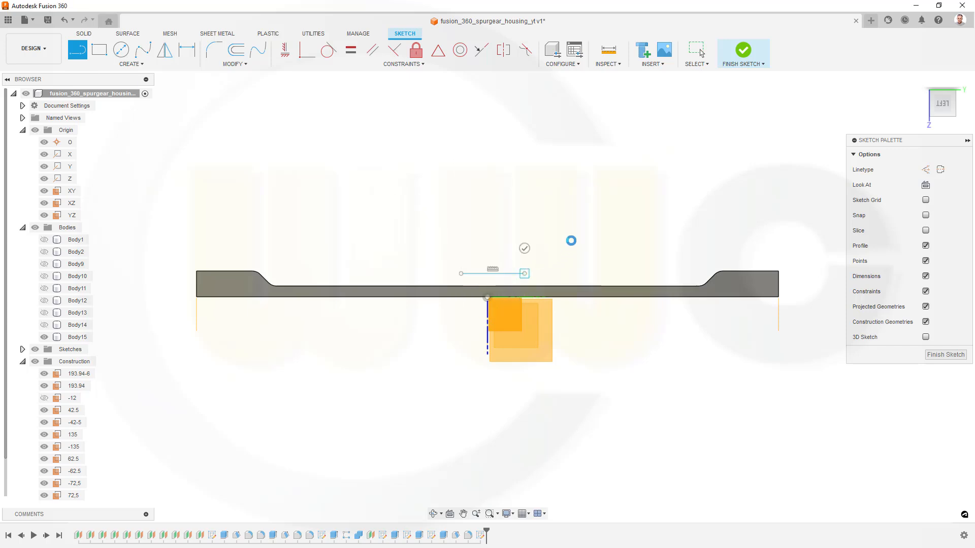
pyautogui.press('Escape')
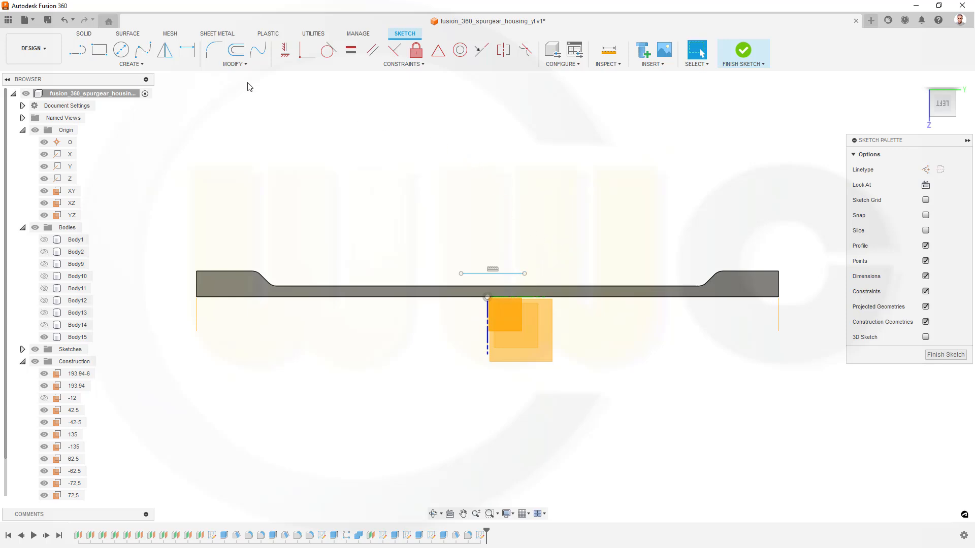
# Dimension the horizontal sketch line to a length of 20 mm
pyautogui.click(187, 50)
pyautogui.click(482, 274)
pyautogui.click(491, 244)
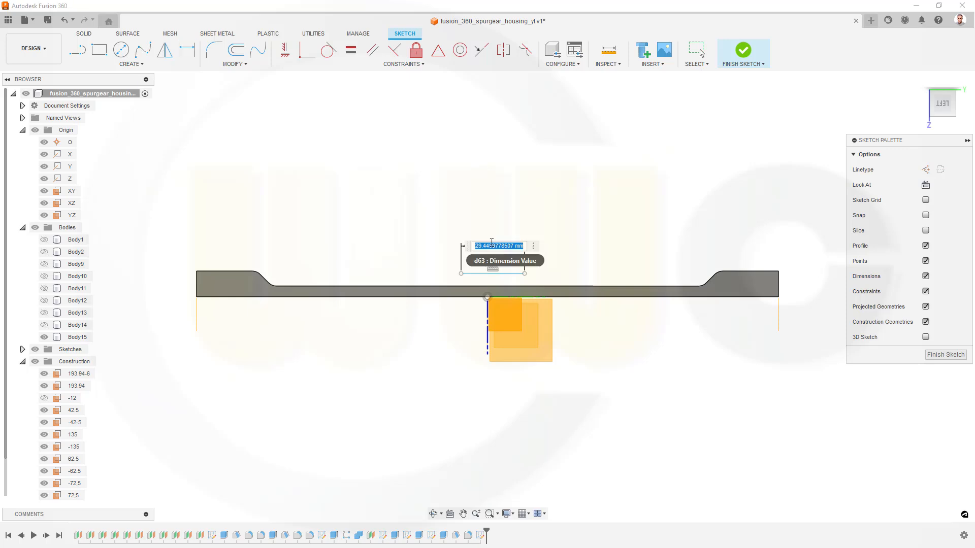
pyautogui.write('20')
pyautogui.press('Return')
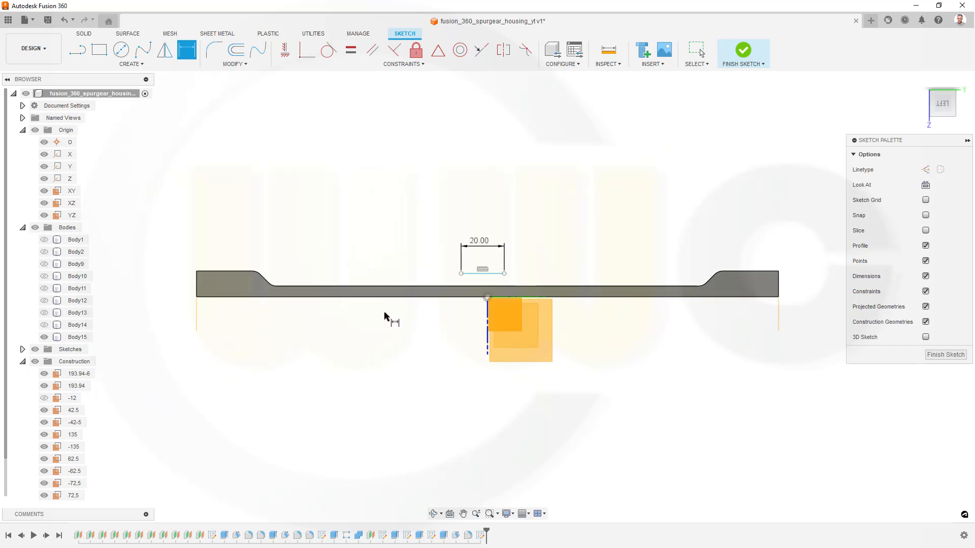
# Show the construction plane "-12" and project it into the sketch with the projection link kept on
pyautogui.keyDown('shift'); pyautogui.moveTo(382, 321); pyautogui.dragTo(359, 306, button='middle'); pyautogui.keyUp('shift')
pyautogui.press('d')
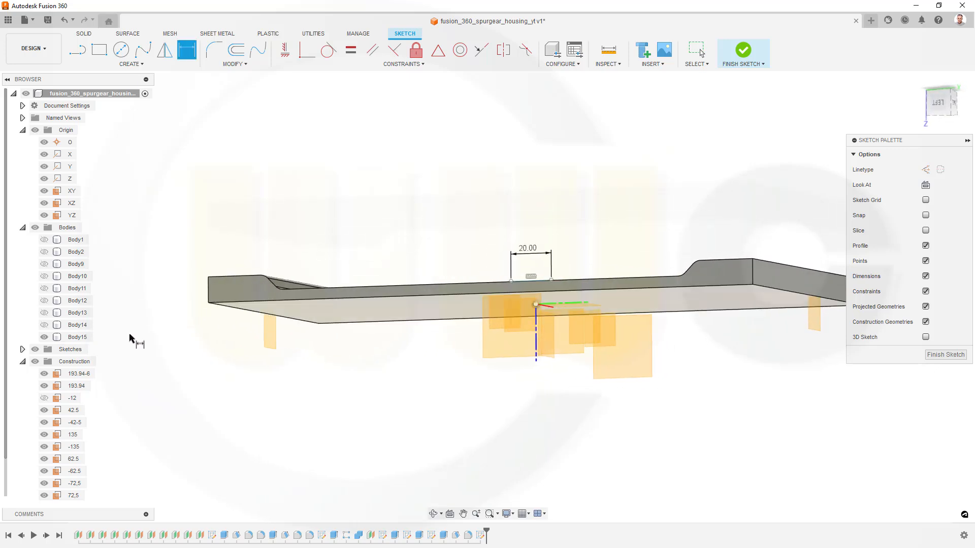
pyautogui.click(44, 398)
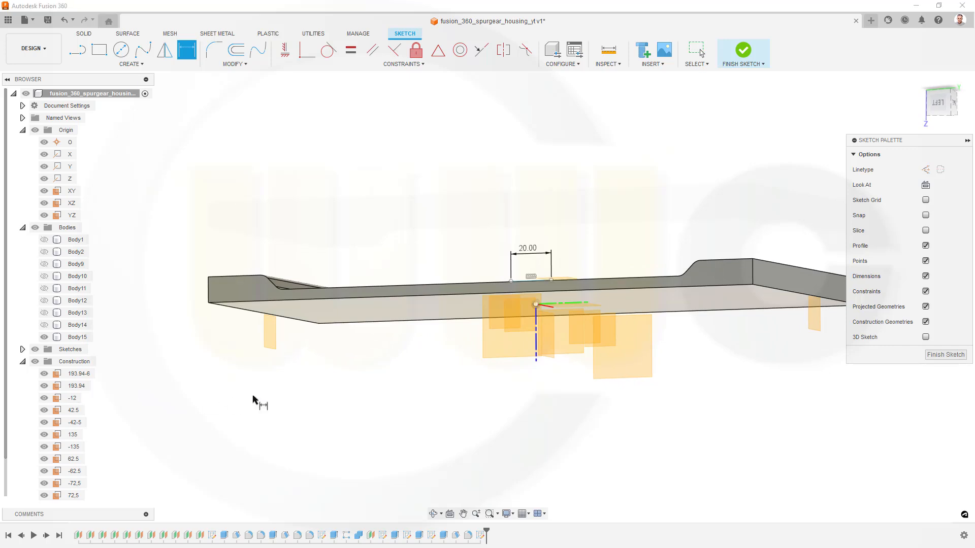
pyautogui.keyDown('shift'); pyautogui.moveTo(399, 357); pyautogui.dragTo(414, 345, button='middle'); pyautogui.keyUp('shift')
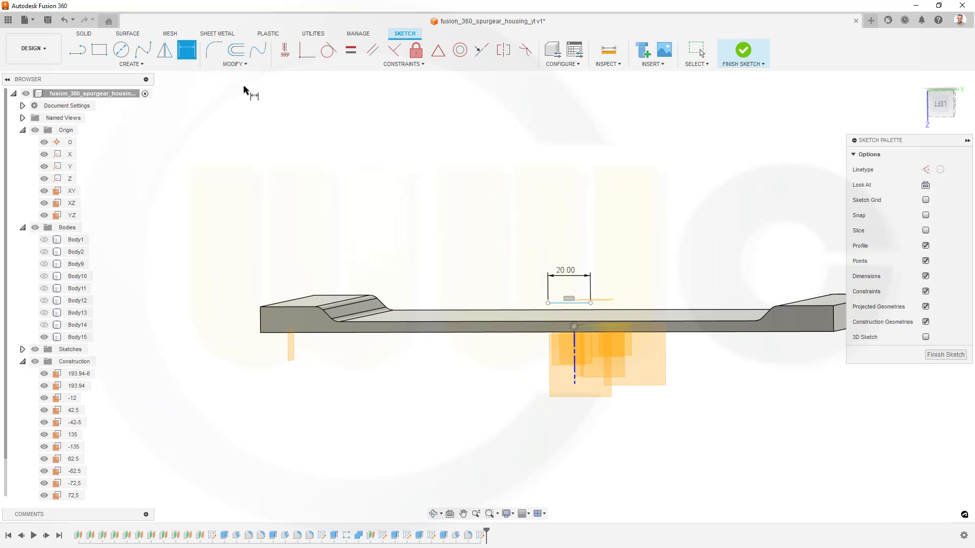
pyautogui.click(143, 65)
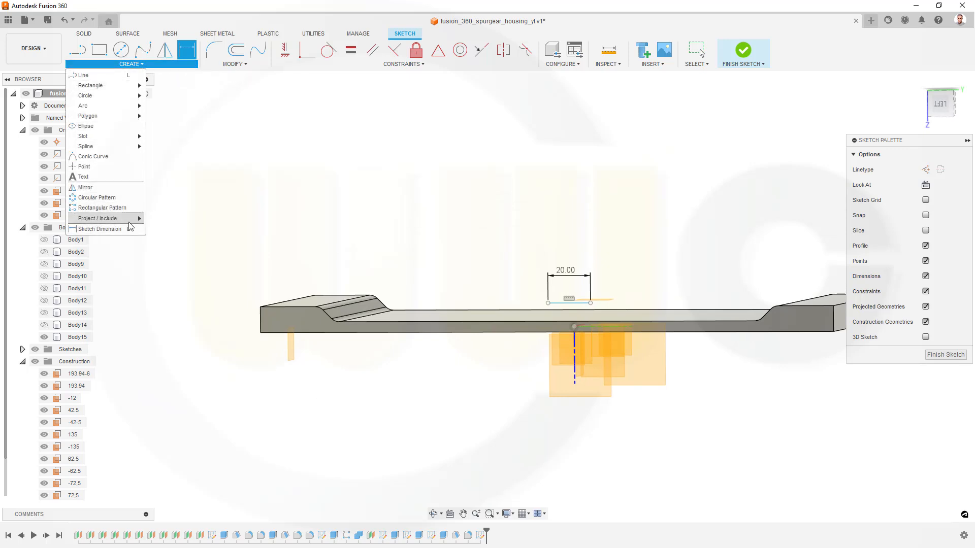
pyautogui.moveTo(129, 223)
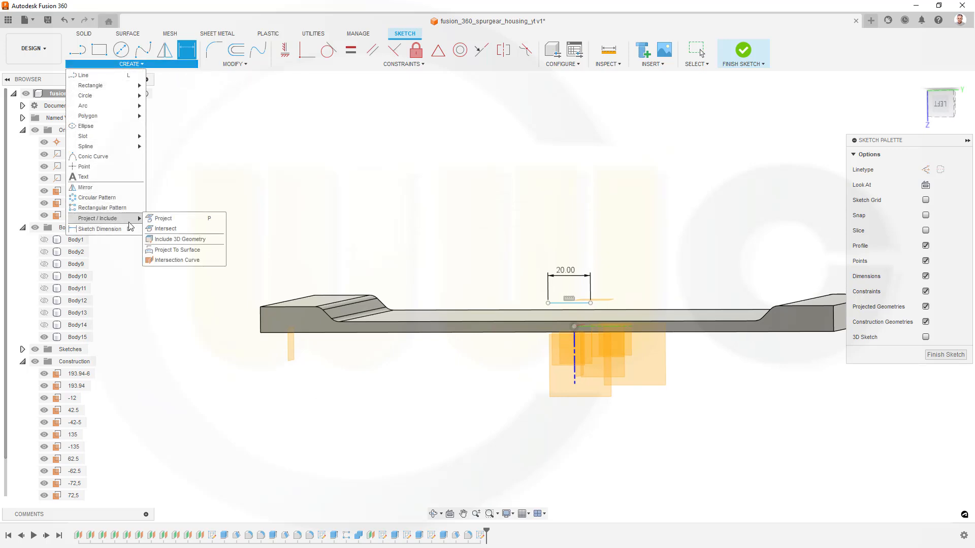
pyautogui.click(167, 221)
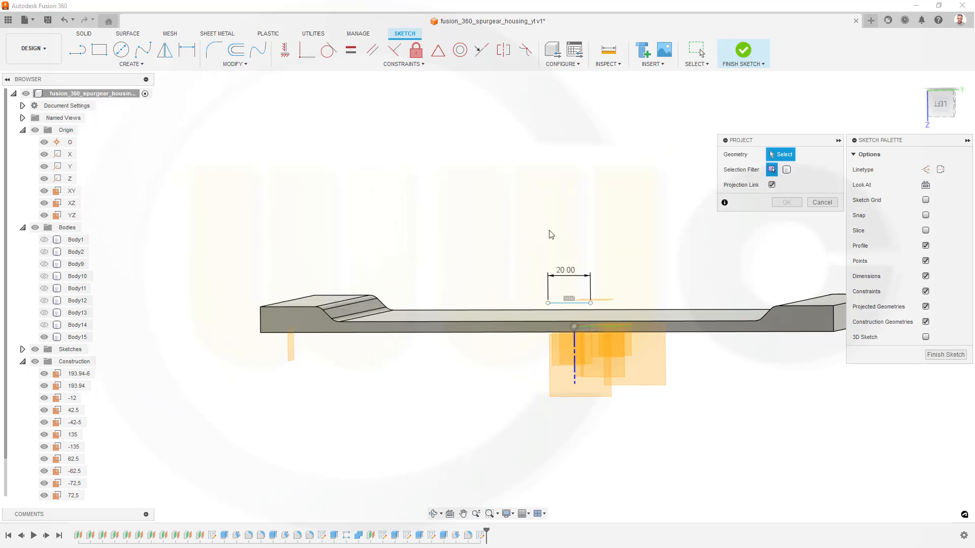
pyautogui.click(609, 300)
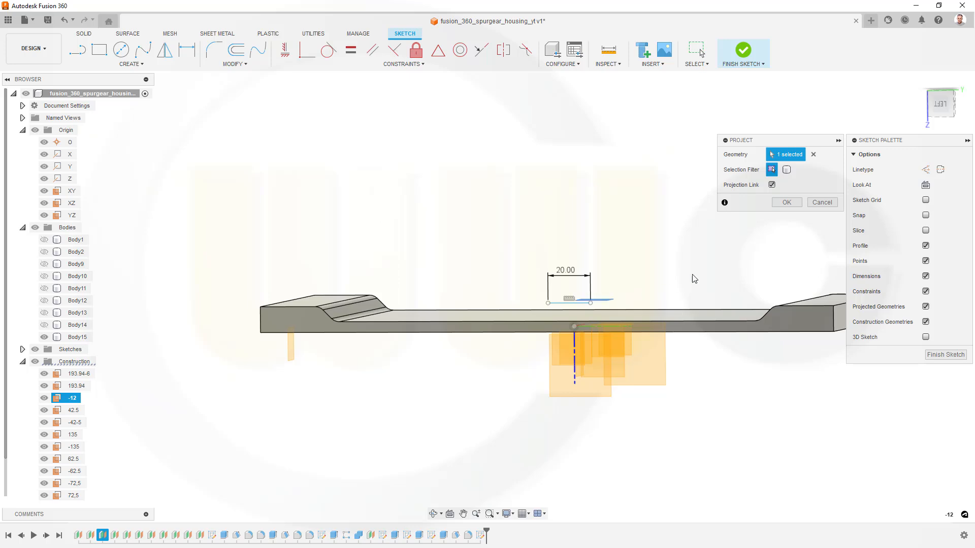
pyautogui.click(786, 203)
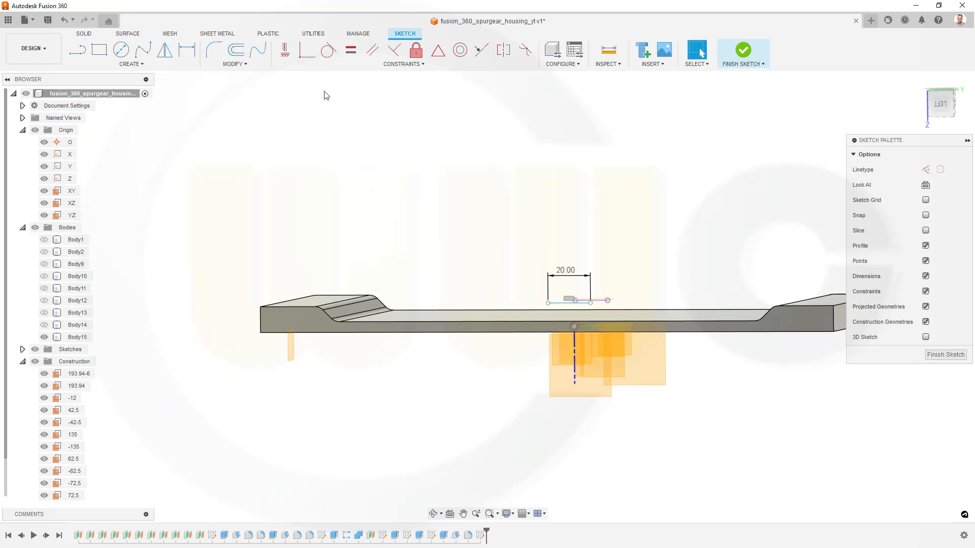
# Apply a Collinear constraint between the 20 mm line and the projected line of plane "-12"
pyautogui.click(481, 50)
pyautogui.click(583, 303)
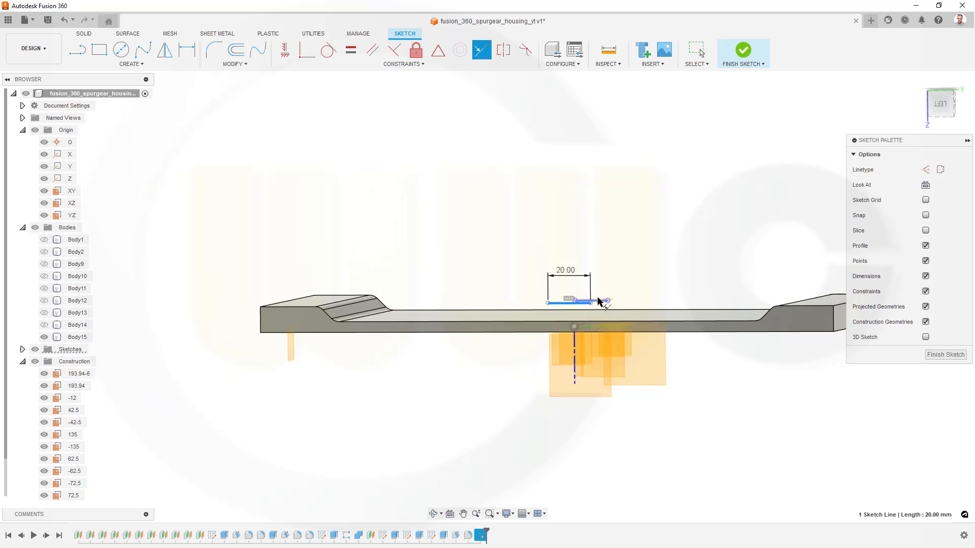
pyautogui.click(598, 300)
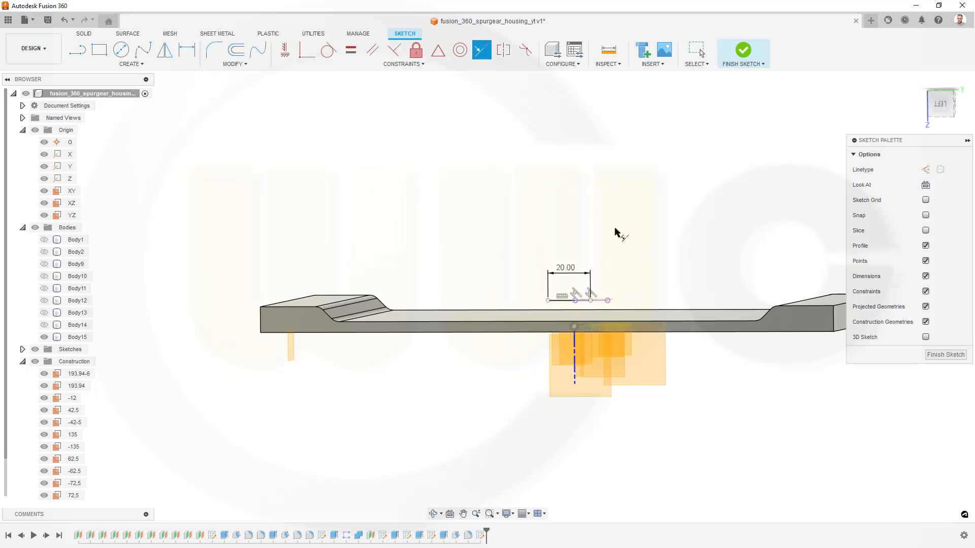
pyautogui.press('Escape')
# Make the 20 mm line's two endpoints symmetric about the vertical Z axis and finish the sketch
pyautogui.click(504, 53)
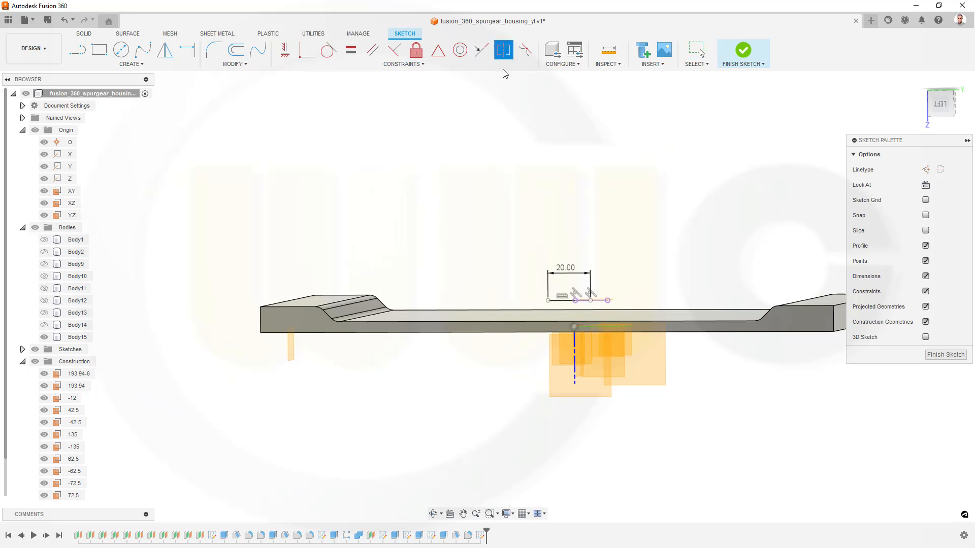
pyautogui.scroll(1, 541, 311)
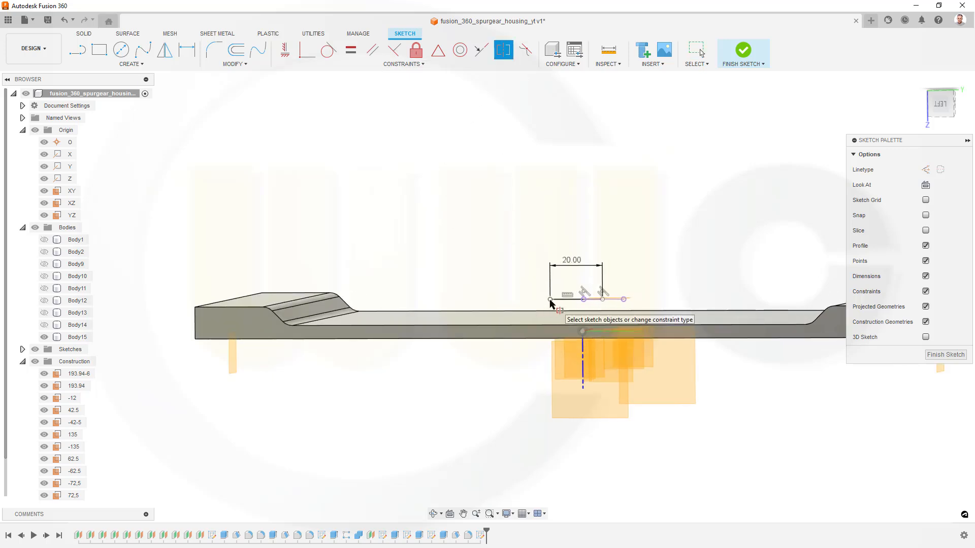
pyautogui.click(550, 300)
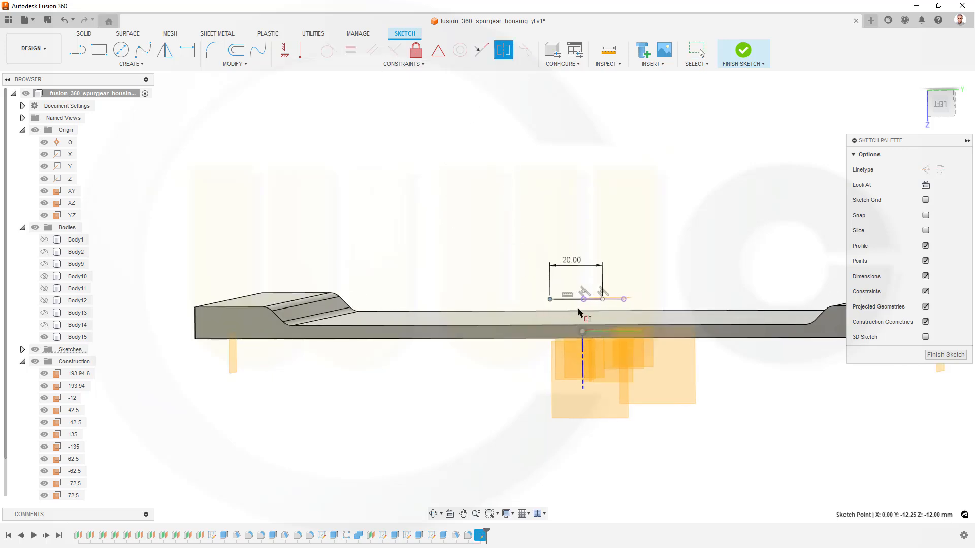
pyautogui.click(602, 299)
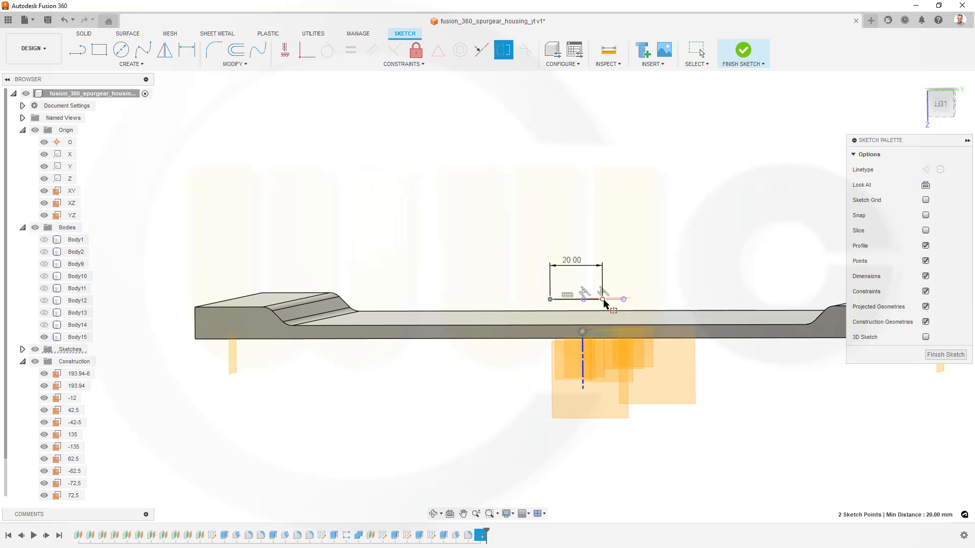
pyautogui.click(583, 371)
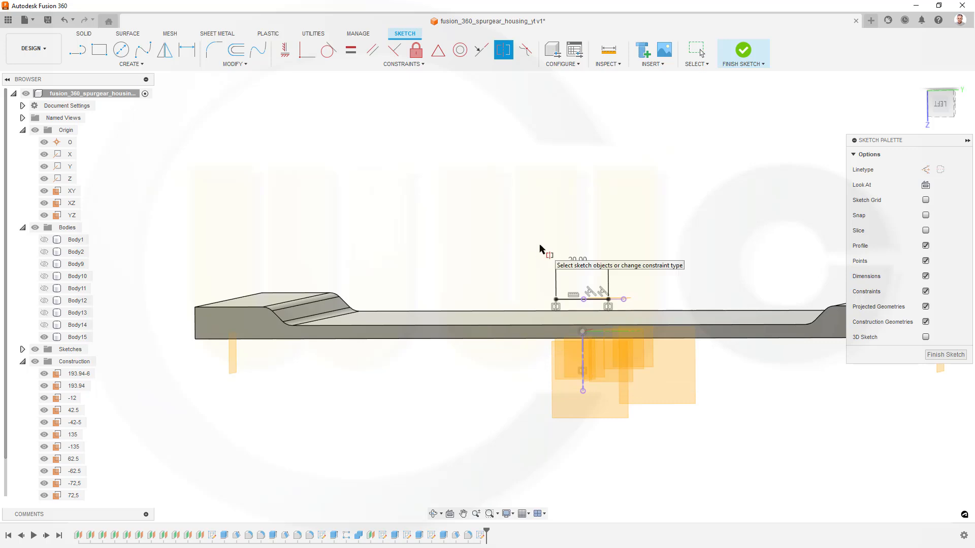
pyautogui.click(743, 51)
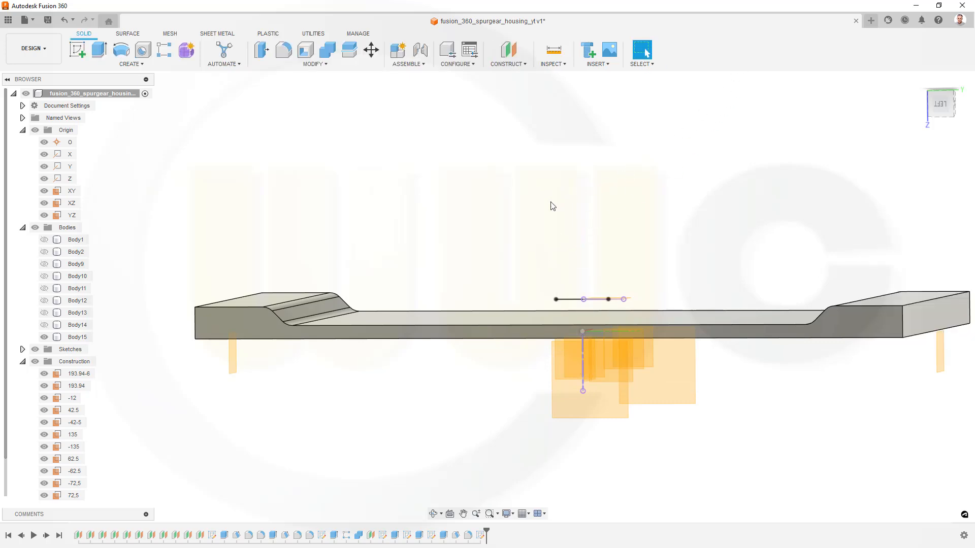
# Create a 4 mm thick symmetric rib from the 20 mm sketch line, flipped towards the base plate with extent To Next
pyautogui.moveTo(528, 206)
pyautogui.keyDown('shift'); pyautogui.mouseDown(button='middle')
pyautogui.moveTo(533, 198)
pyautogui.moveTo(528, 210)
pyautogui.mouseUp(button='middle'); pyautogui.keyUp('shift')
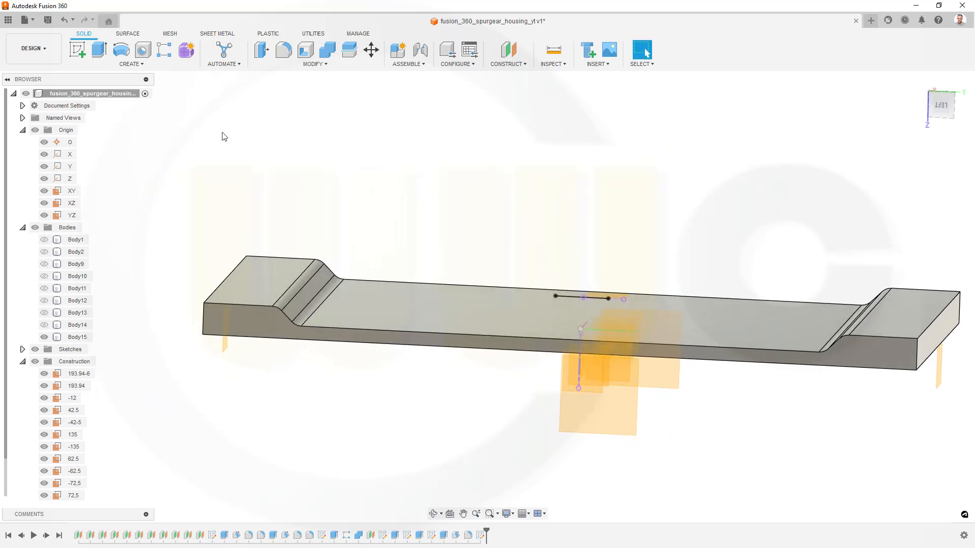
pyautogui.click(140, 64)
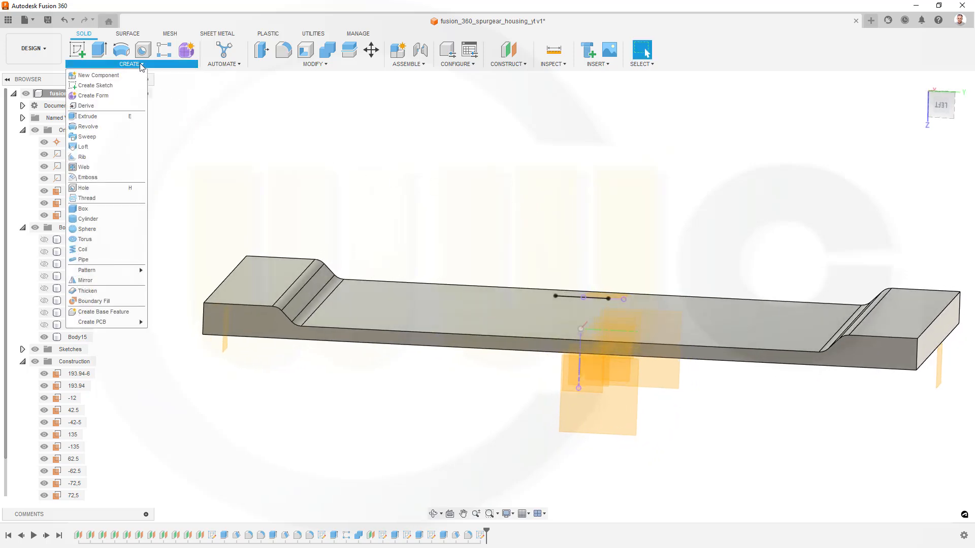
pyautogui.click(83, 157)
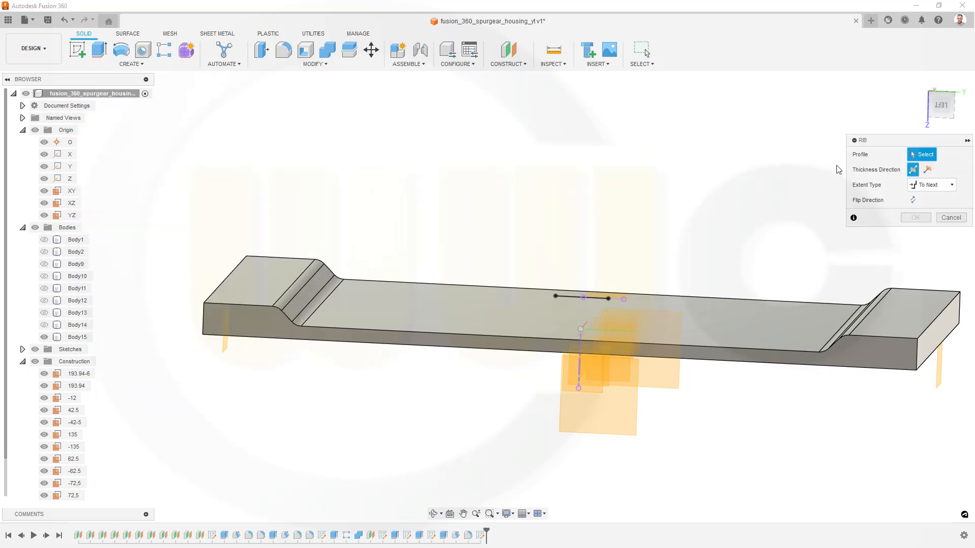
pyautogui.click(562, 297)
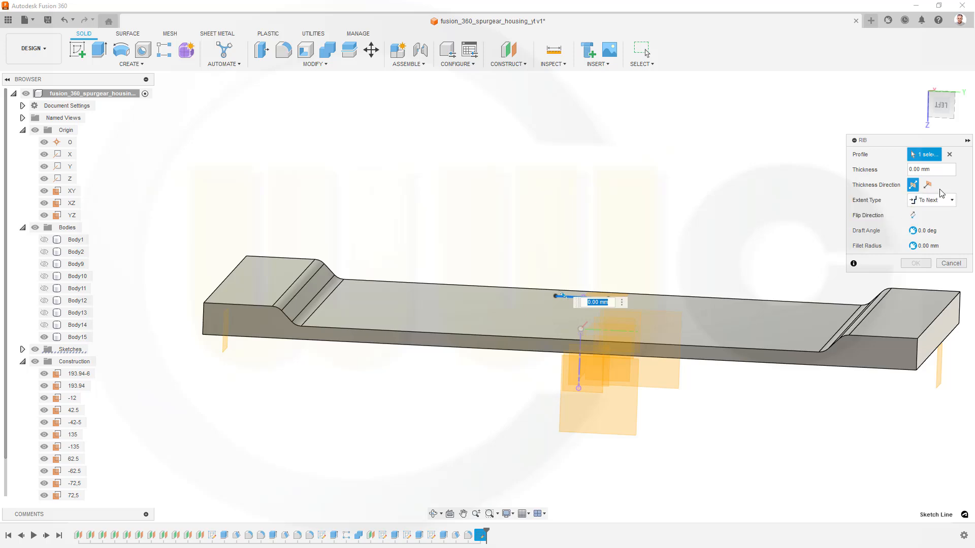
pyautogui.click(927, 169)
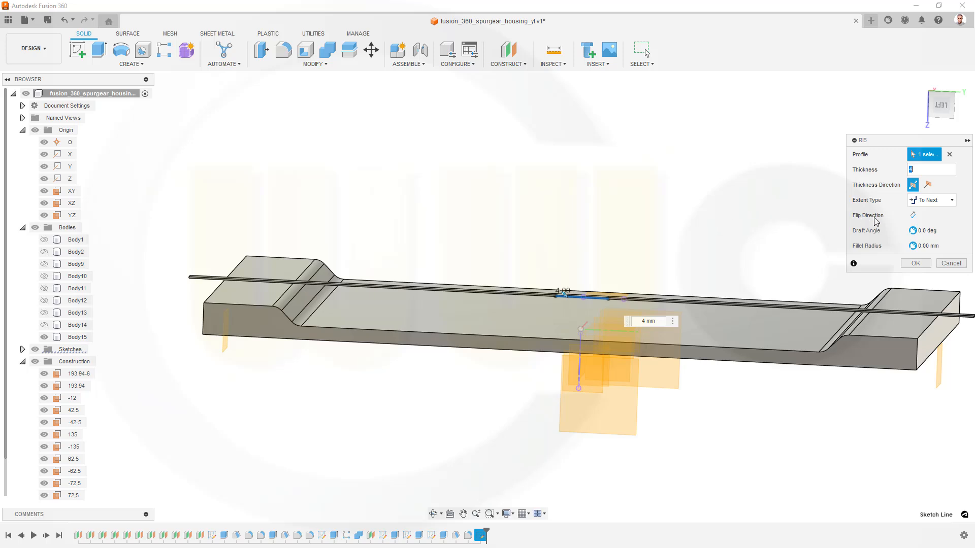
pyautogui.click(915, 216)
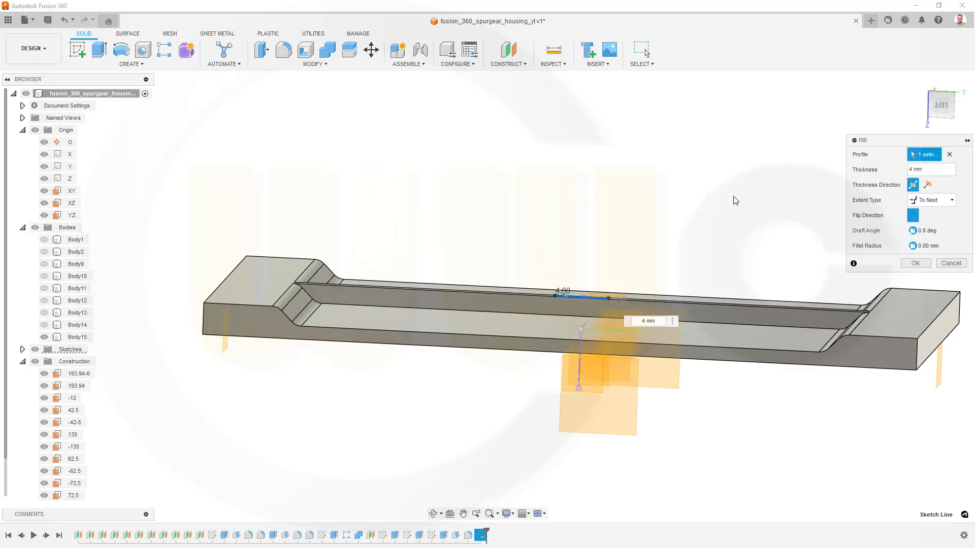
pyautogui.keyDown('shift'); pyautogui.moveTo(638, 234); pyautogui.dragTo(646, 230, button='middle'); pyautogui.keyUp('shift')
pyautogui.scroll(1, 633, 244)
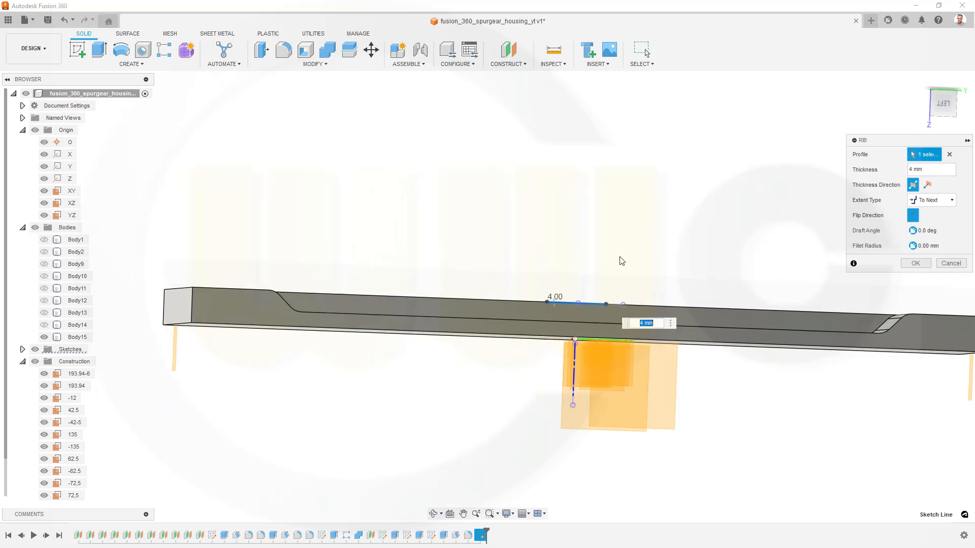
pyautogui.scroll(2, 621, 260)
pyautogui.scroll(2, 607, 273)
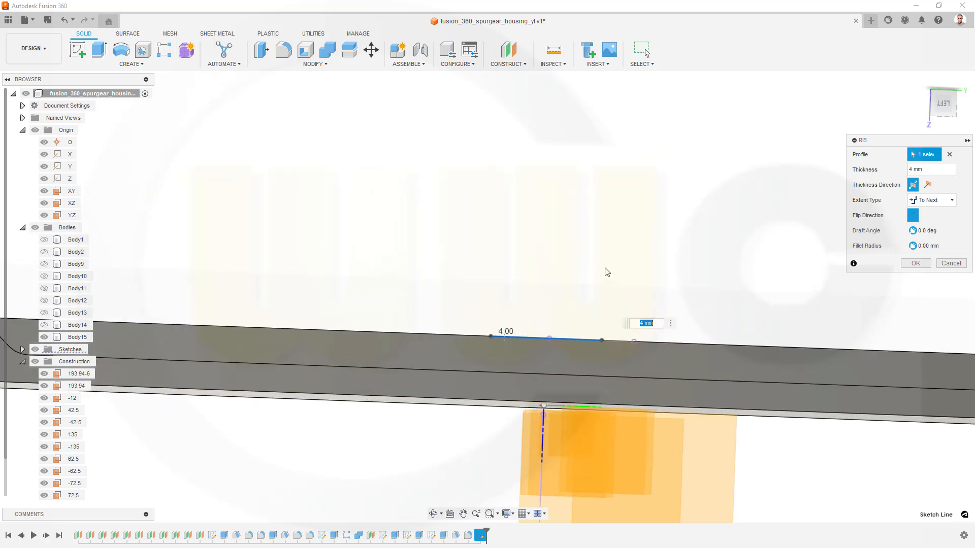
pyautogui.scroll(-3, 607, 272)
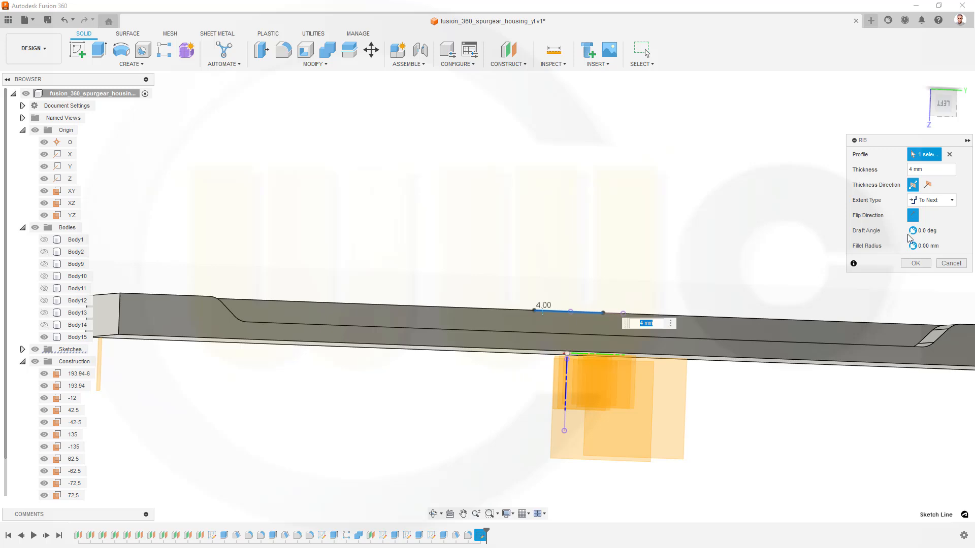
pyautogui.click(916, 263)
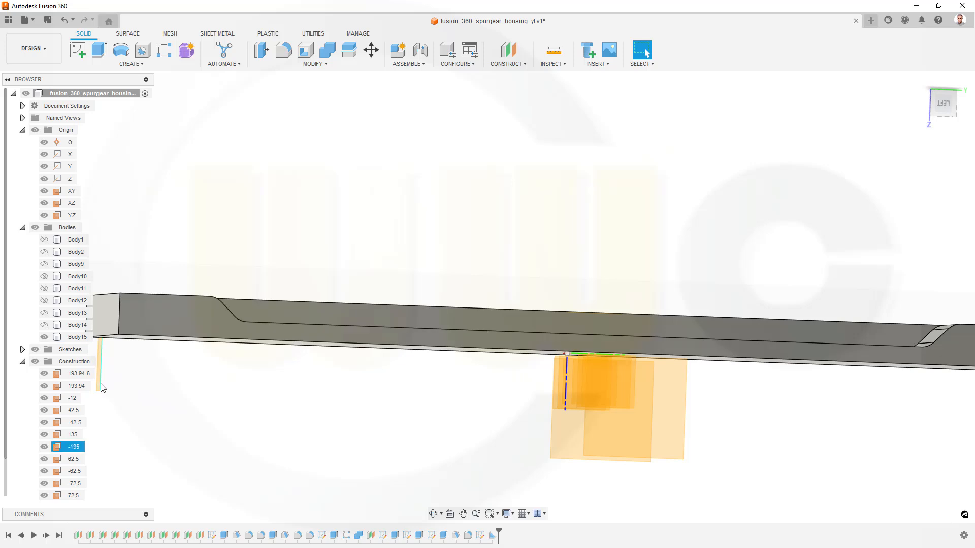
# Reopen the rib's sketch, delete the Collinear constraint and move the 20 mm line off the projected plane line towards the plate
pyautogui.doubleClick(481, 537)
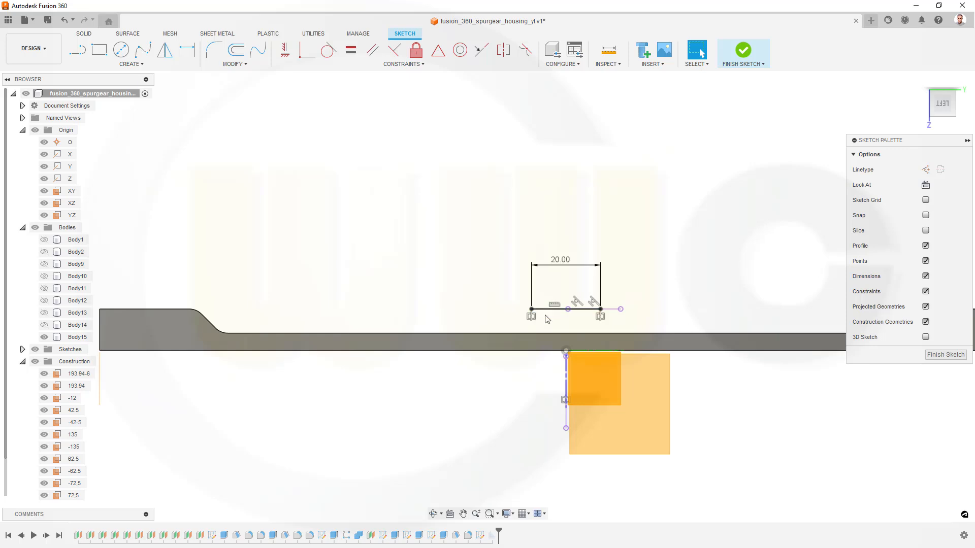
pyautogui.click(576, 305)
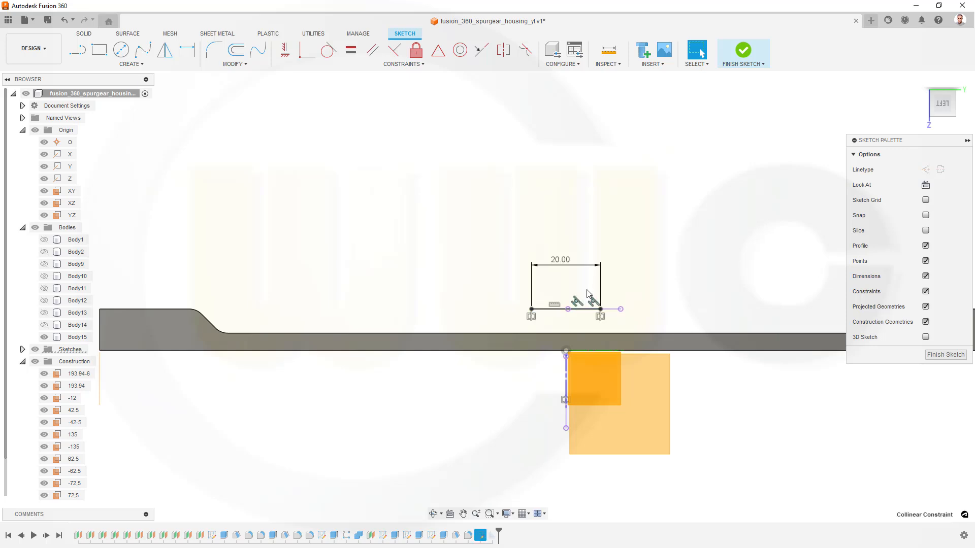
pyautogui.press('Delete')
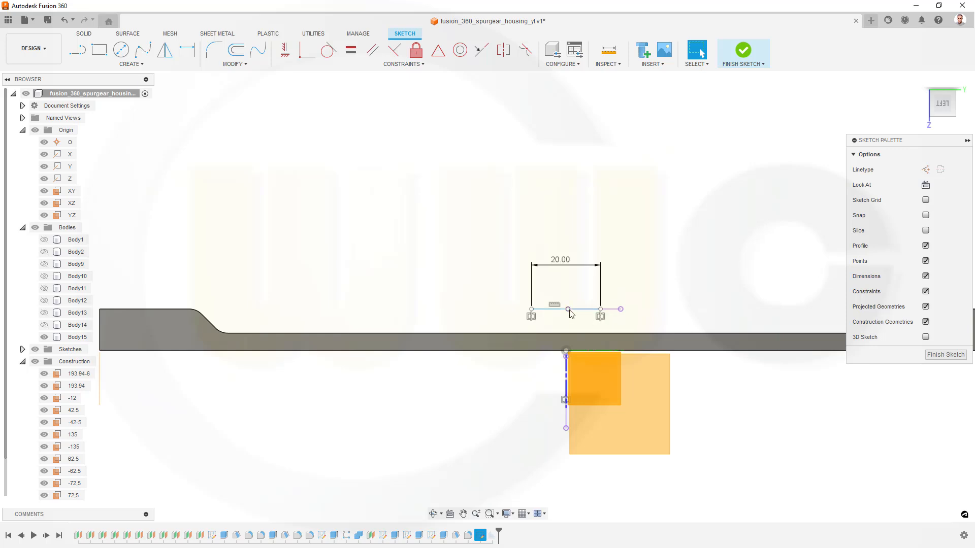
pyautogui.moveTo(559, 310); pyautogui.dragTo(556, 324)
pyautogui.click(547, 180)
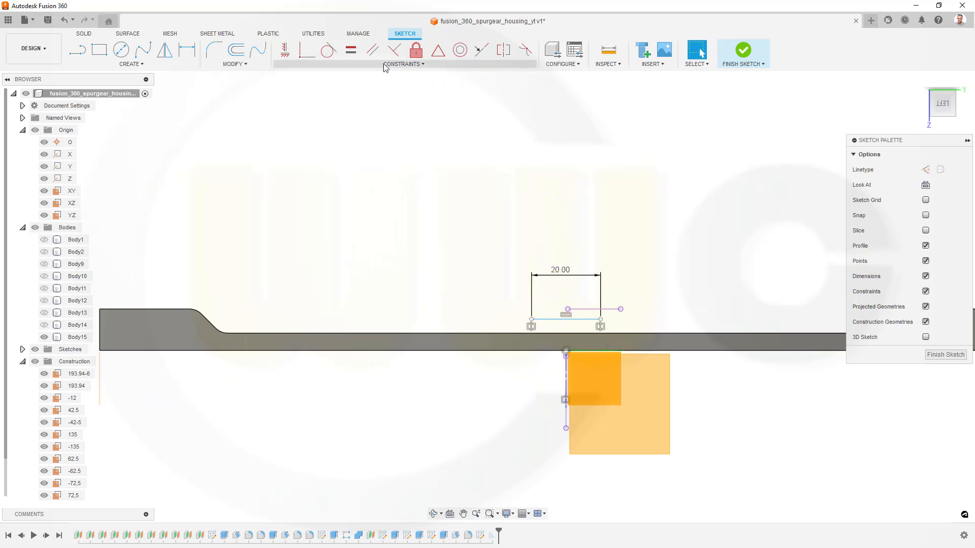
# Dimension the gap between the 20 mm line and the projected line to 1 mm and finish the sketch
pyautogui.click(190, 55)
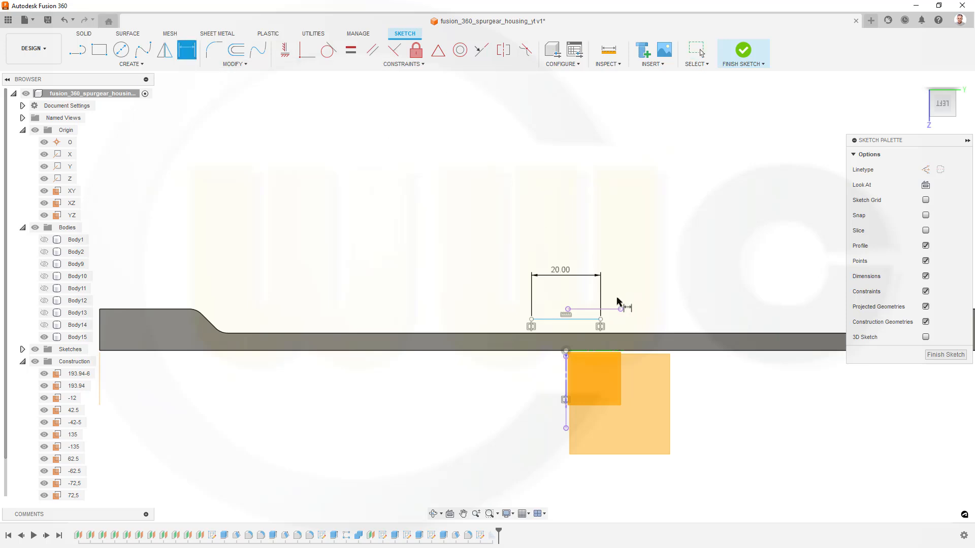
pyautogui.click(583, 319)
pyautogui.click(584, 310)
pyautogui.click(644, 319)
pyautogui.write('1')
pyautogui.press('Return')
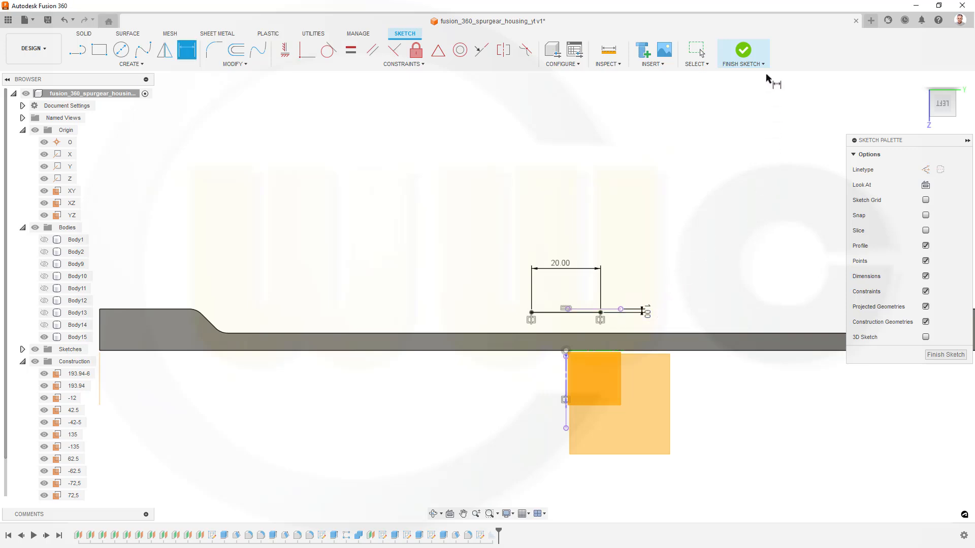
pyautogui.click(742, 50)
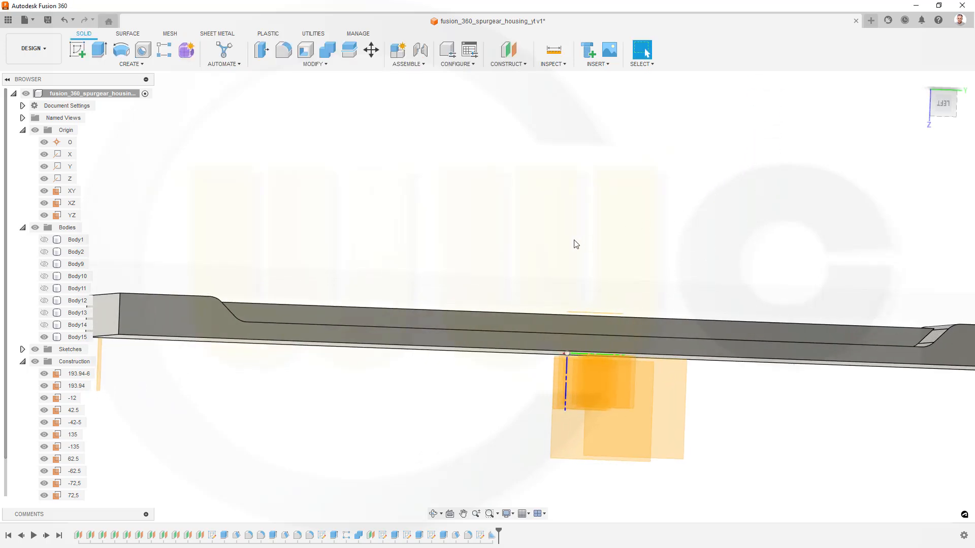
# Set up a rectangular pattern of the rib with object type Features and the X axis as its direction
pyautogui.keyDown('shift'); pyautogui.moveTo(575, 244); pyautogui.dragTo(590, 291, button='middle'); pyautogui.keyUp('shift')
pyautogui.click(645, 53)
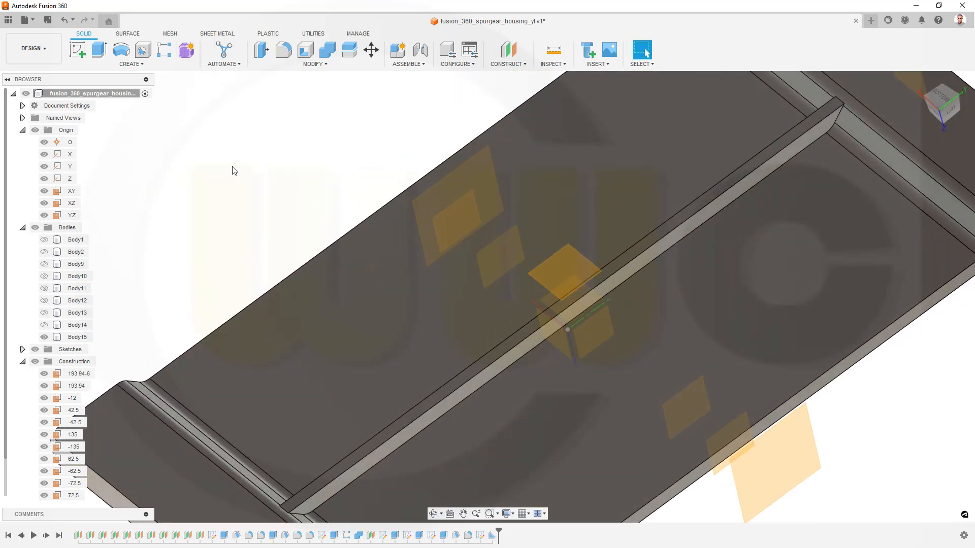
pyautogui.click(161, 53)
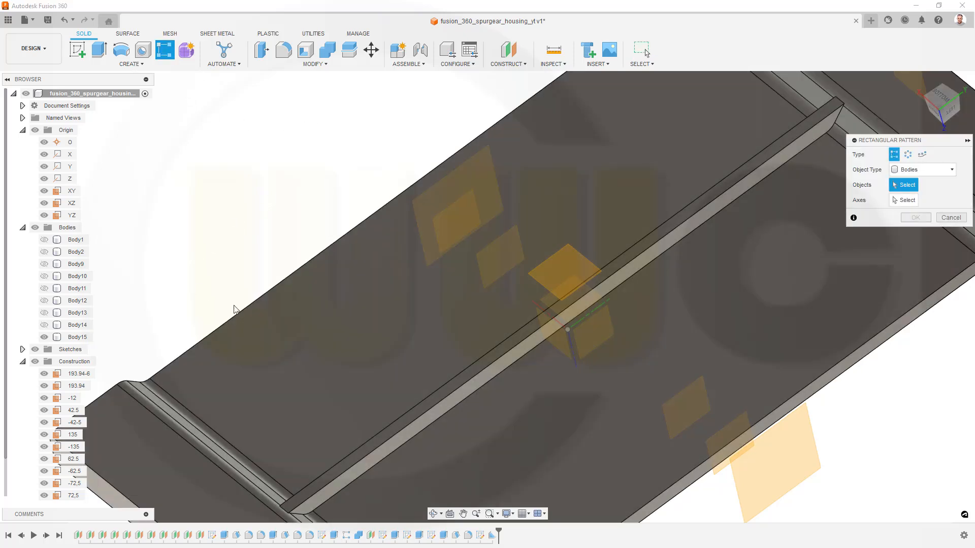
pyautogui.click(396, 438)
pyautogui.click(931, 172)
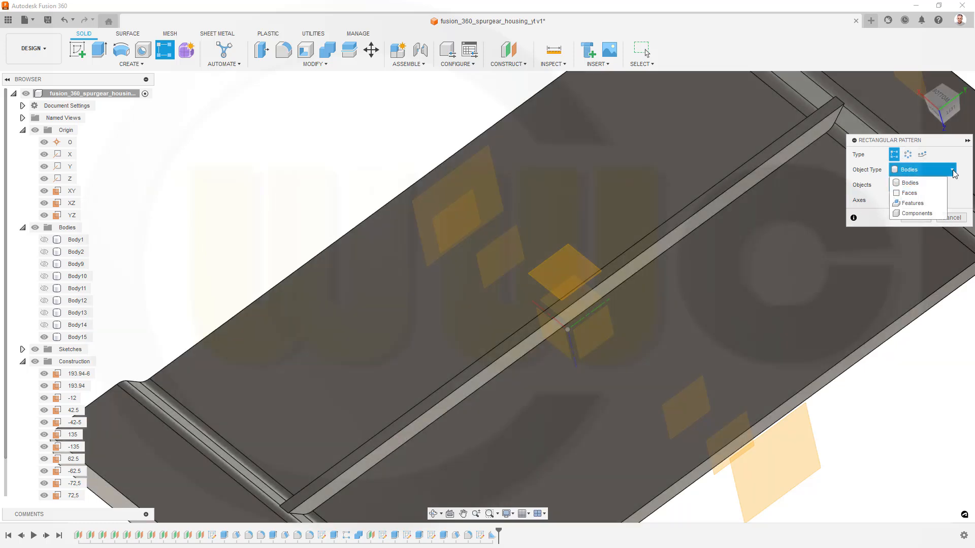
pyautogui.click(916, 203)
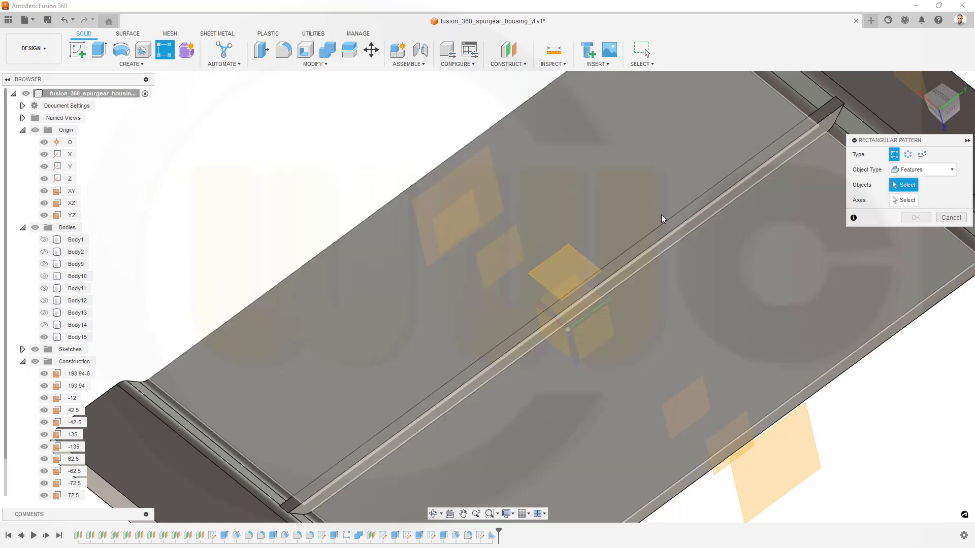
pyautogui.click(520, 345)
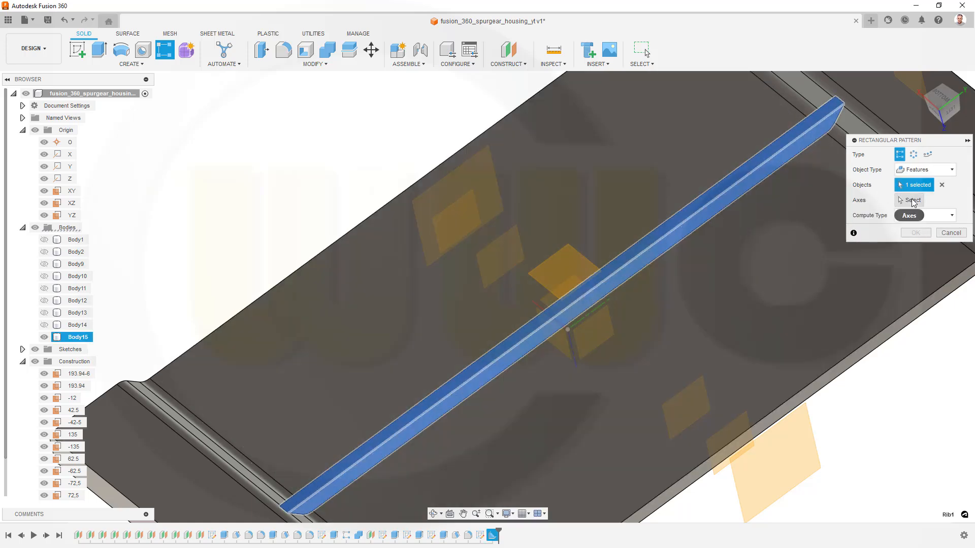
pyautogui.click(913, 201)
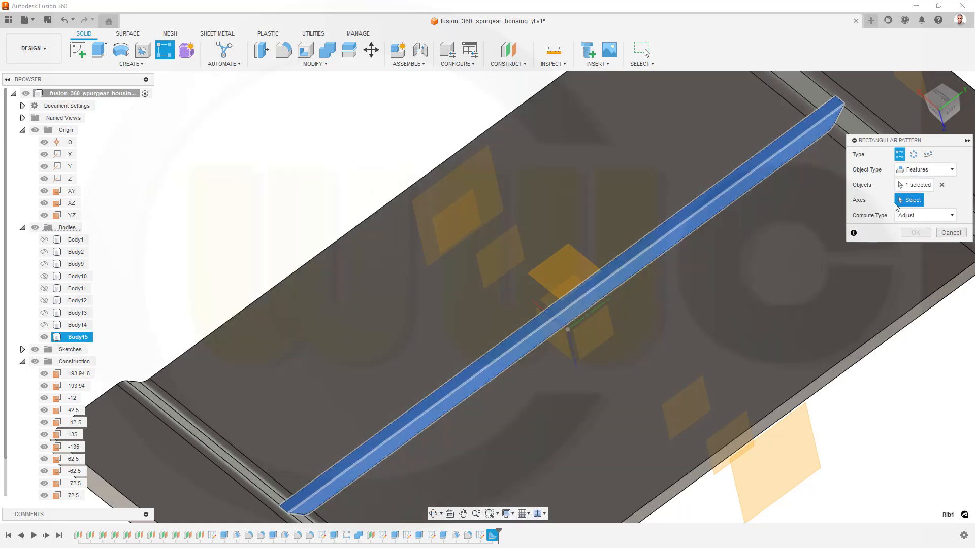
pyautogui.click(542, 313)
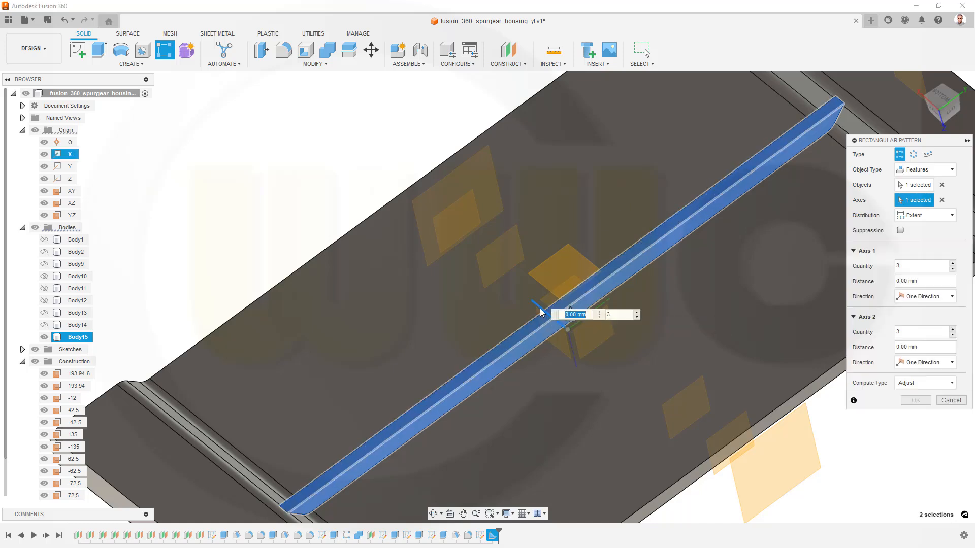
# Pattern the rib with Spacing distribution, quantity 7, distance 20 mm and Symmetric direction
pyautogui.click(952, 216)
pyautogui.click(914, 241)
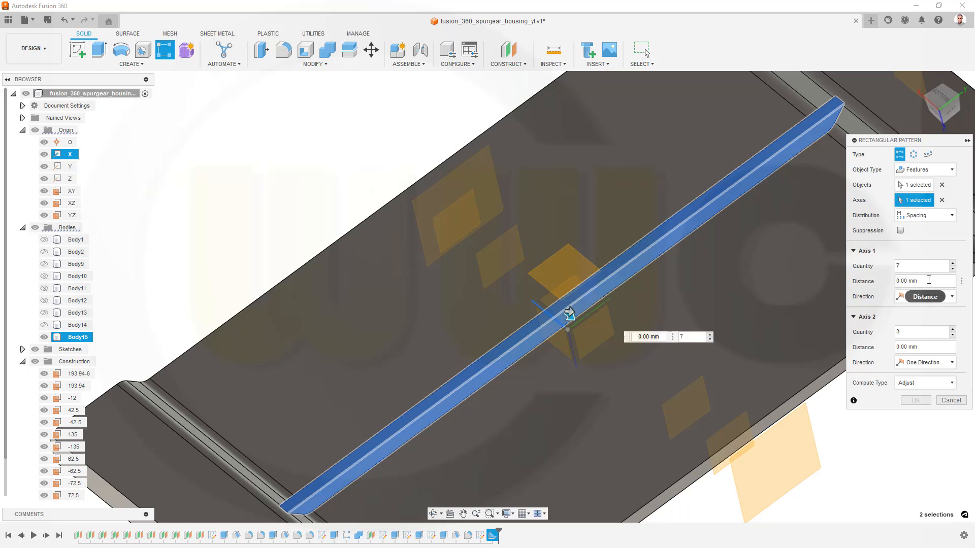
pyautogui.click(929, 280)
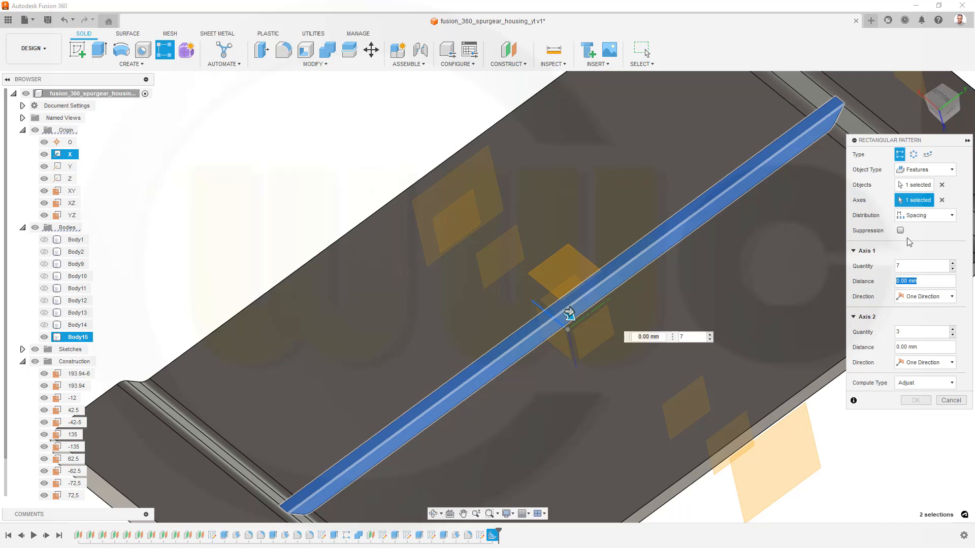
pyautogui.click(951, 298)
pyautogui.click(935, 320)
pyautogui.click(938, 282)
pyautogui.write('20')
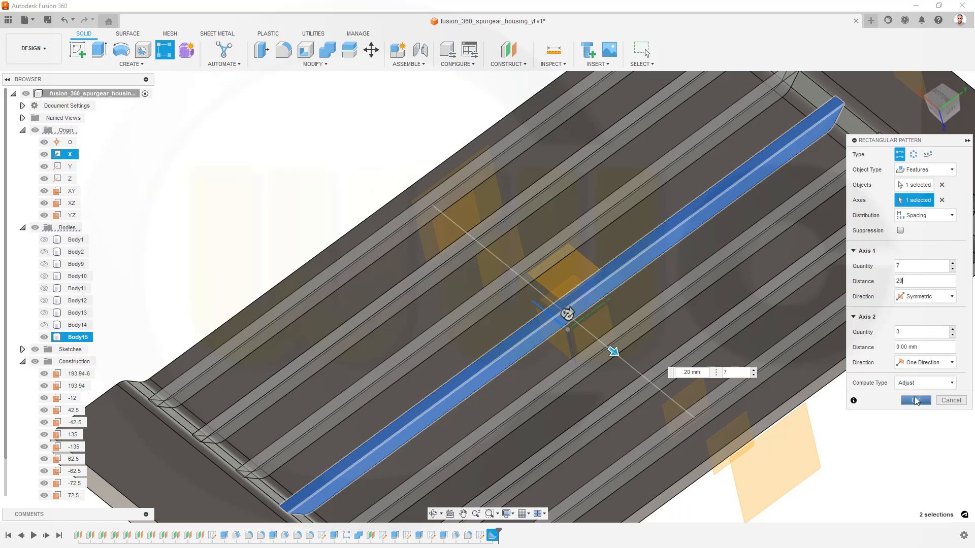
pyautogui.click(916, 401)
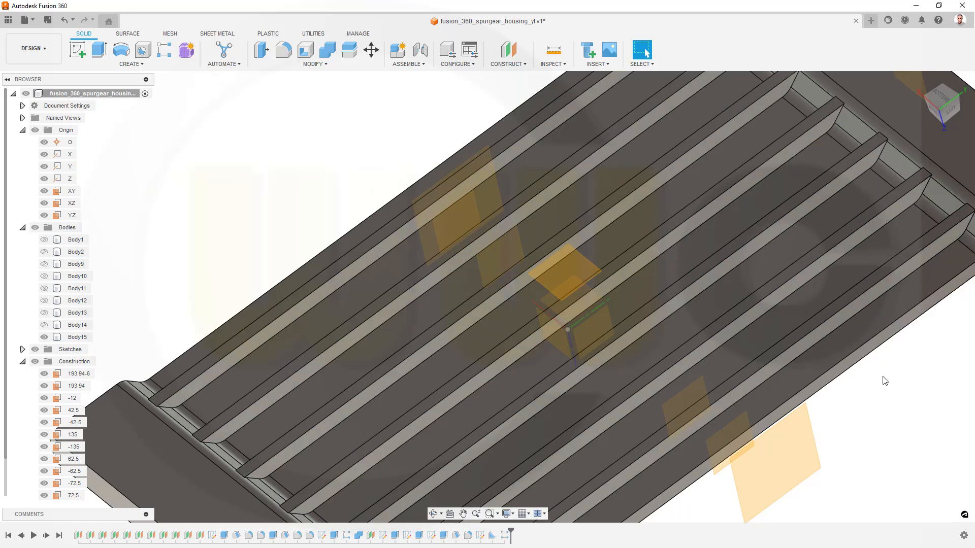
# Show all the hidden housing bodies, from Body1 through Body14, together with the base plate
pyautogui.scroll(-5, 870, 374)
pyautogui.scroll(5, 858, 365)
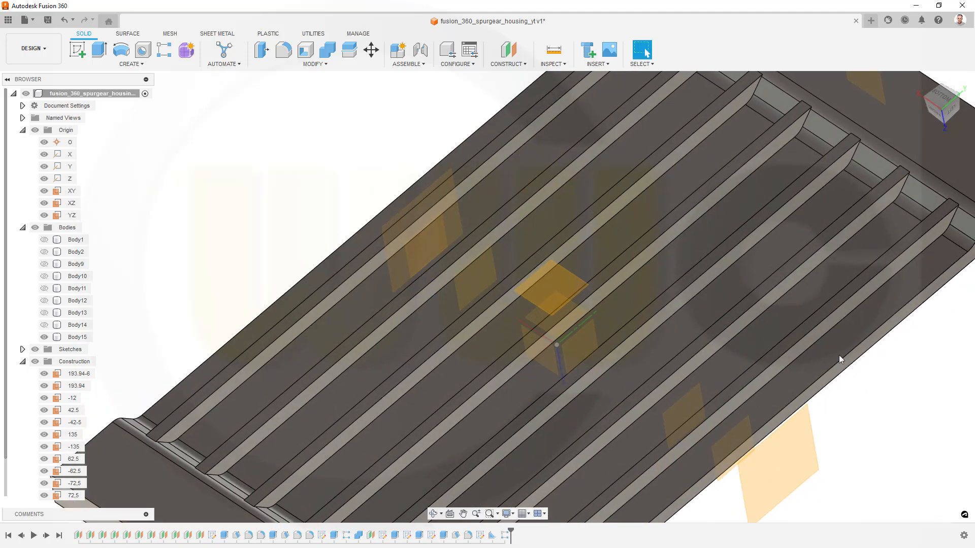
pyautogui.scroll(-5, 834, 350)
pyautogui.keyDown('shift'); pyautogui.moveTo(832, 341); pyautogui.dragTo(501, 249, button='middle'); pyautogui.keyUp('shift')
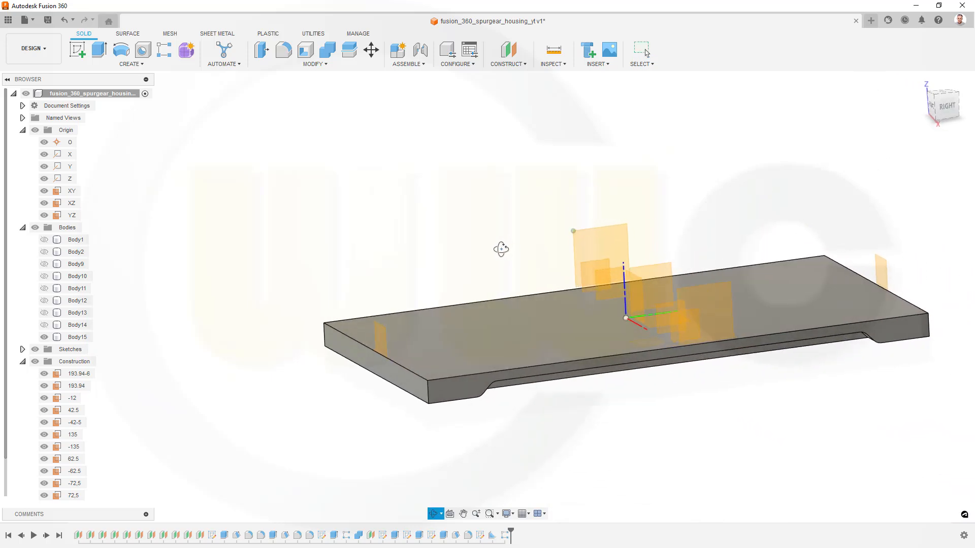
pyautogui.click(44, 252)
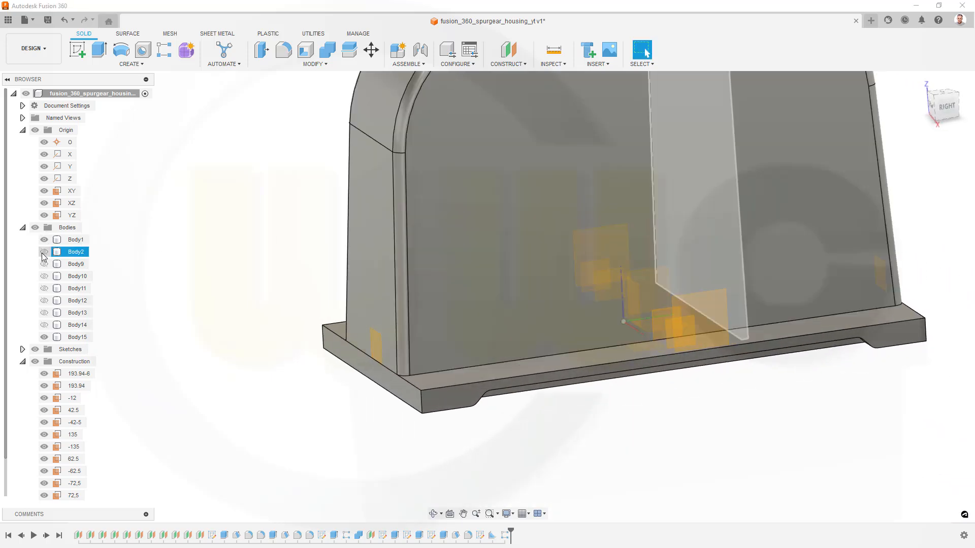
pyautogui.click(44, 264)
pyautogui.click(44, 276)
pyautogui.click(44, 288)
pyautogui.click(44, 301)
pyautogui.click(44, 313)
pyautogui.click(44, 325)
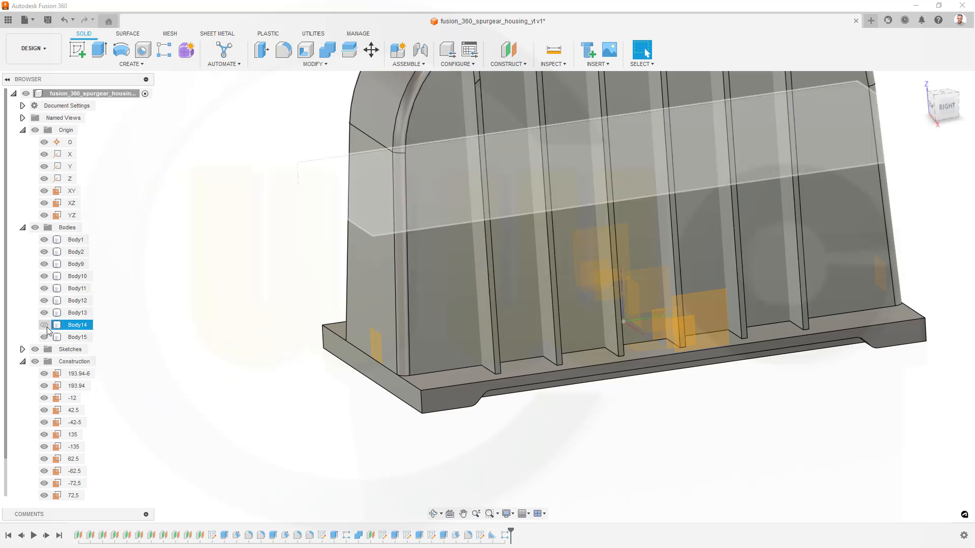
pyautogui.click(46, 327)
pyautogui.scroll(-2, 292, 265)
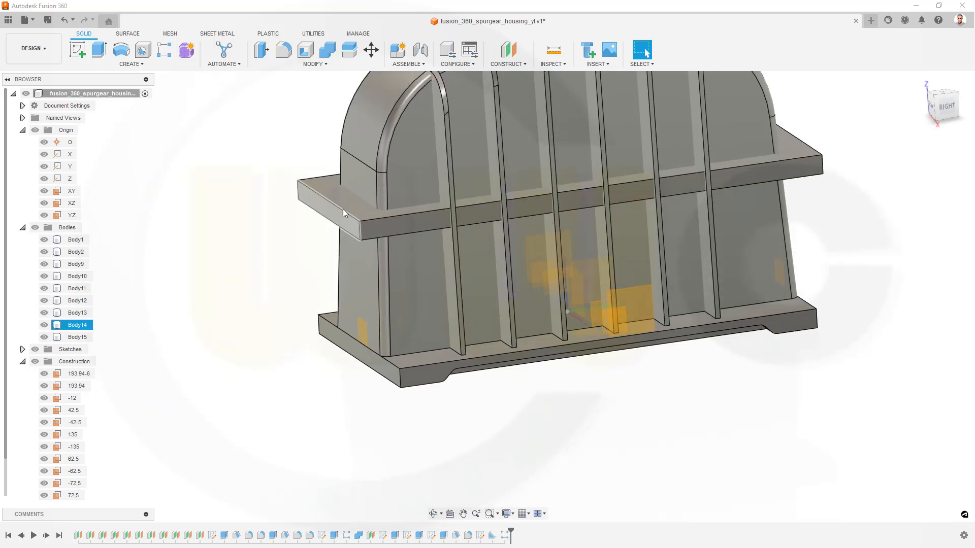
pyautogui.moveTo(338, 205); pyautogui.dragTo(370, 285, button='middle')
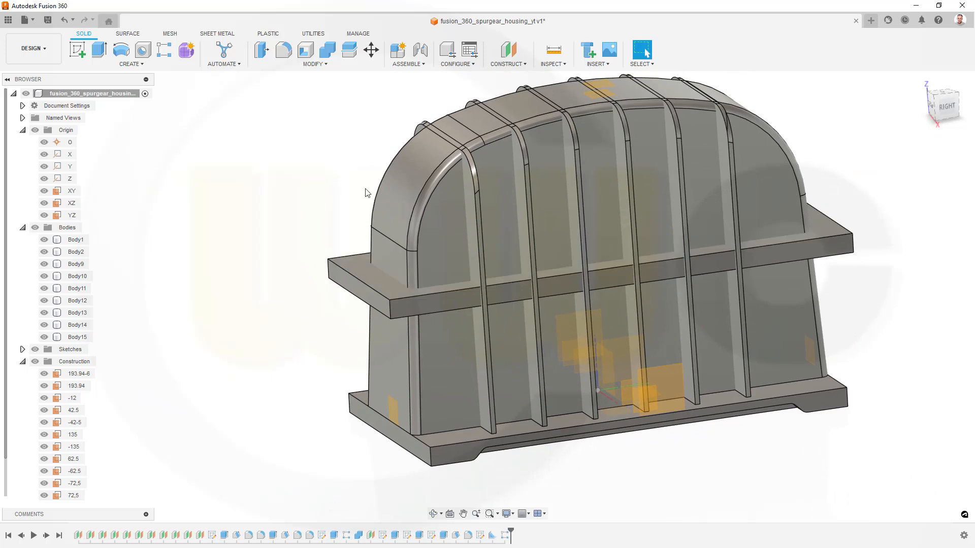